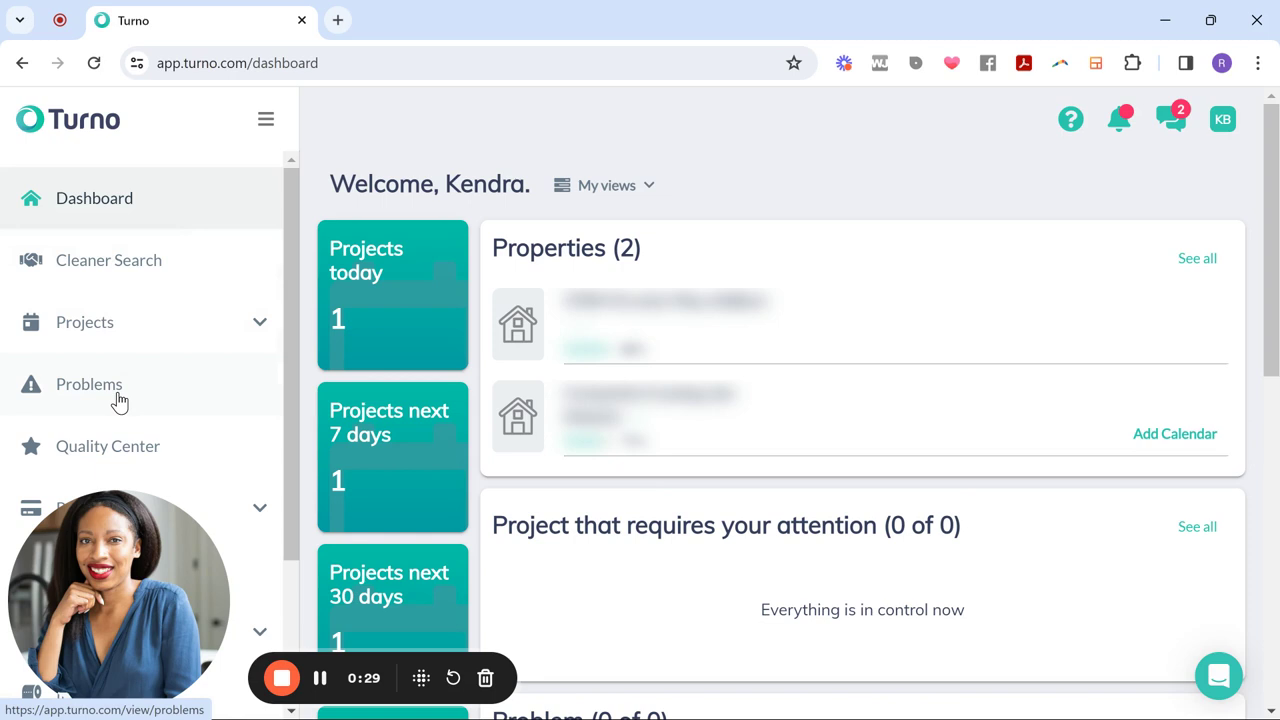
- Scroll down and back up the dashboard to review its 2 properties and today's project
scroll(156, 446, "down", 4)
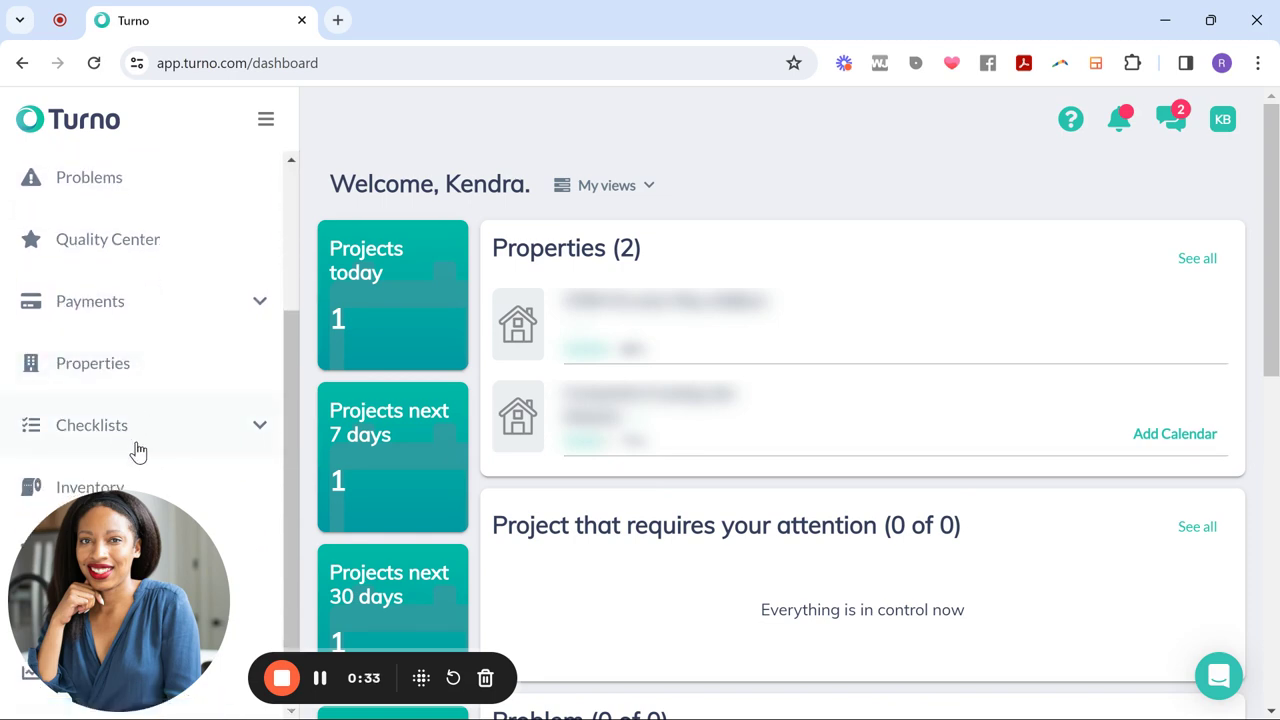
scroll(136, 380, "up", 4)
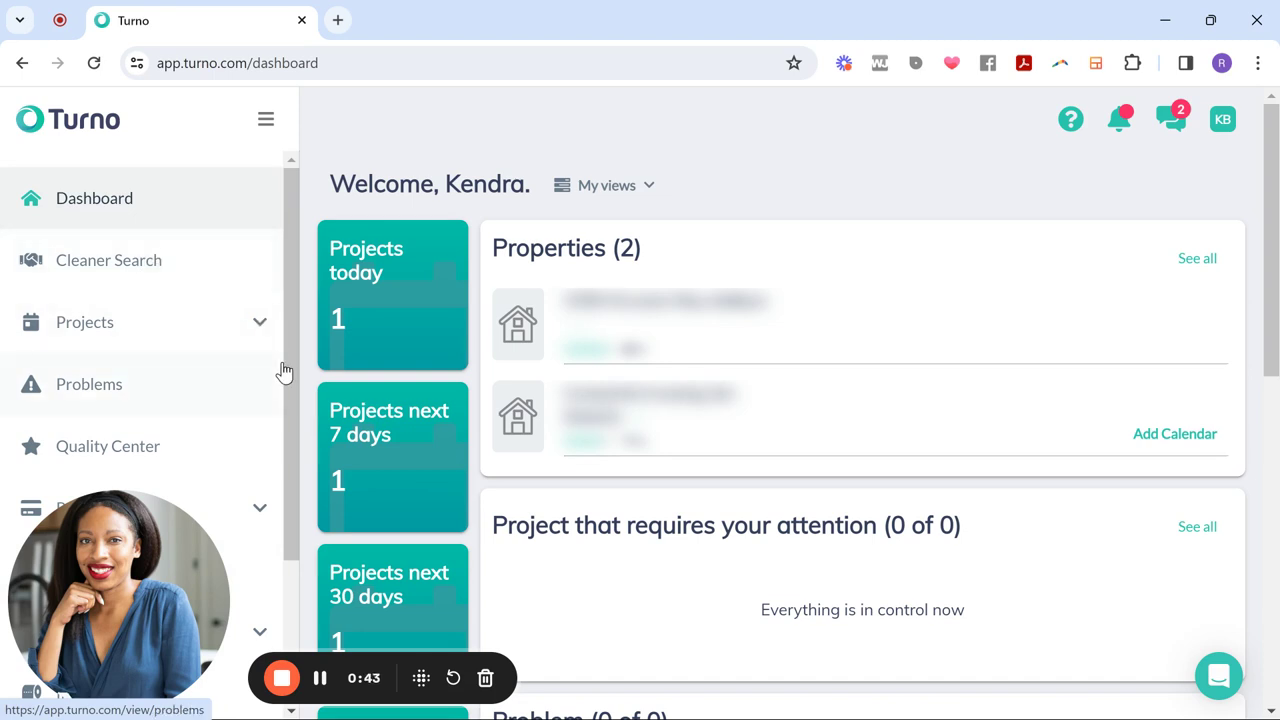
- From Cleaner Bids, start a new cleaner search for a new property
left_click(321, 679)
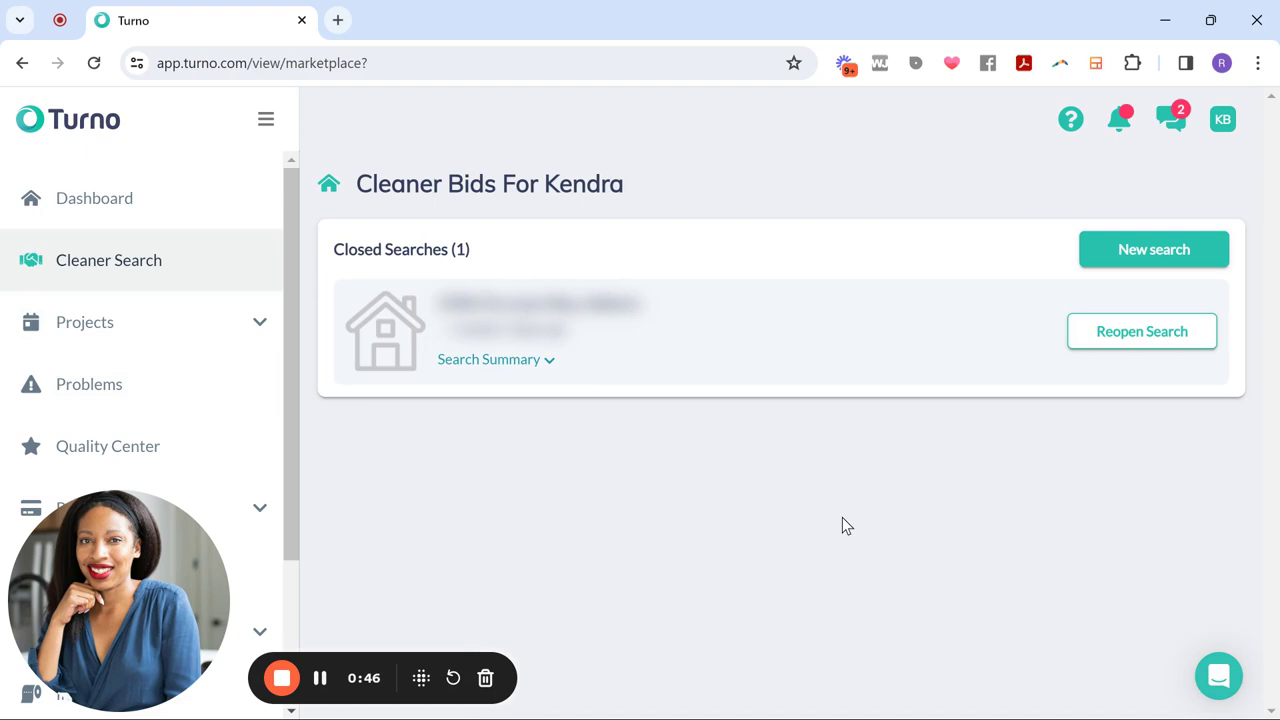
left_click(1181, 252)
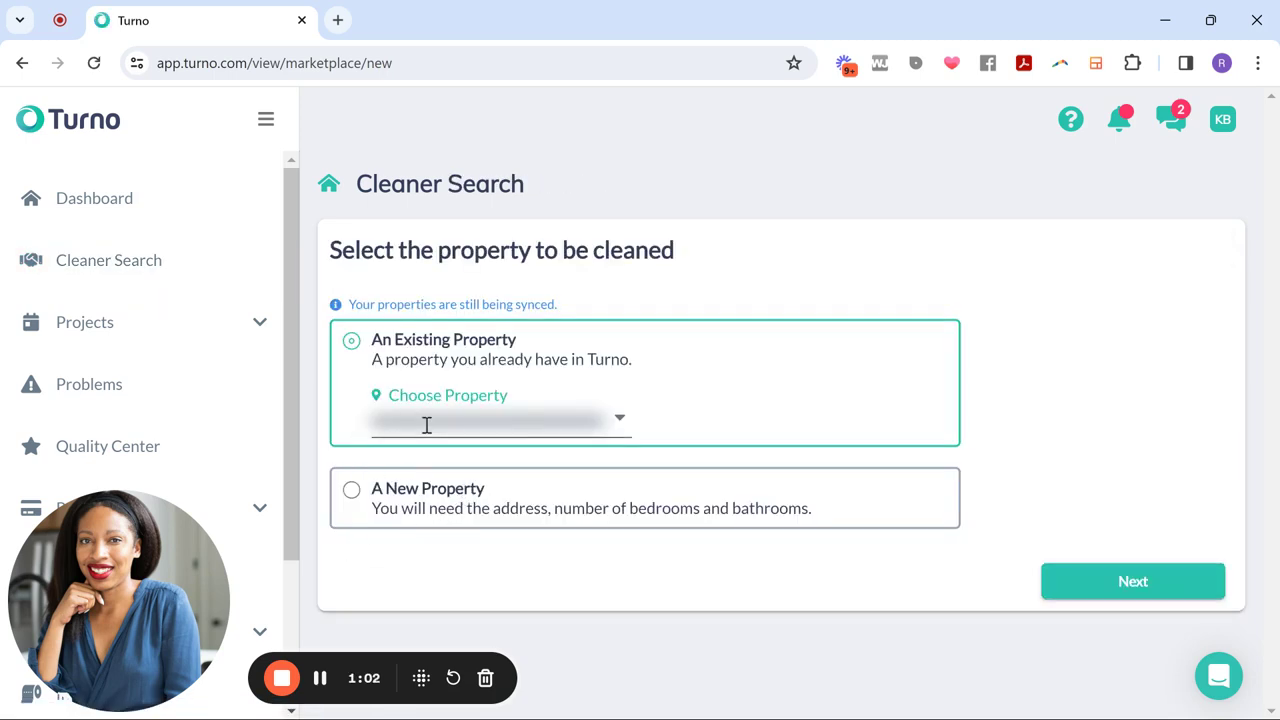
left_click(350, 491)
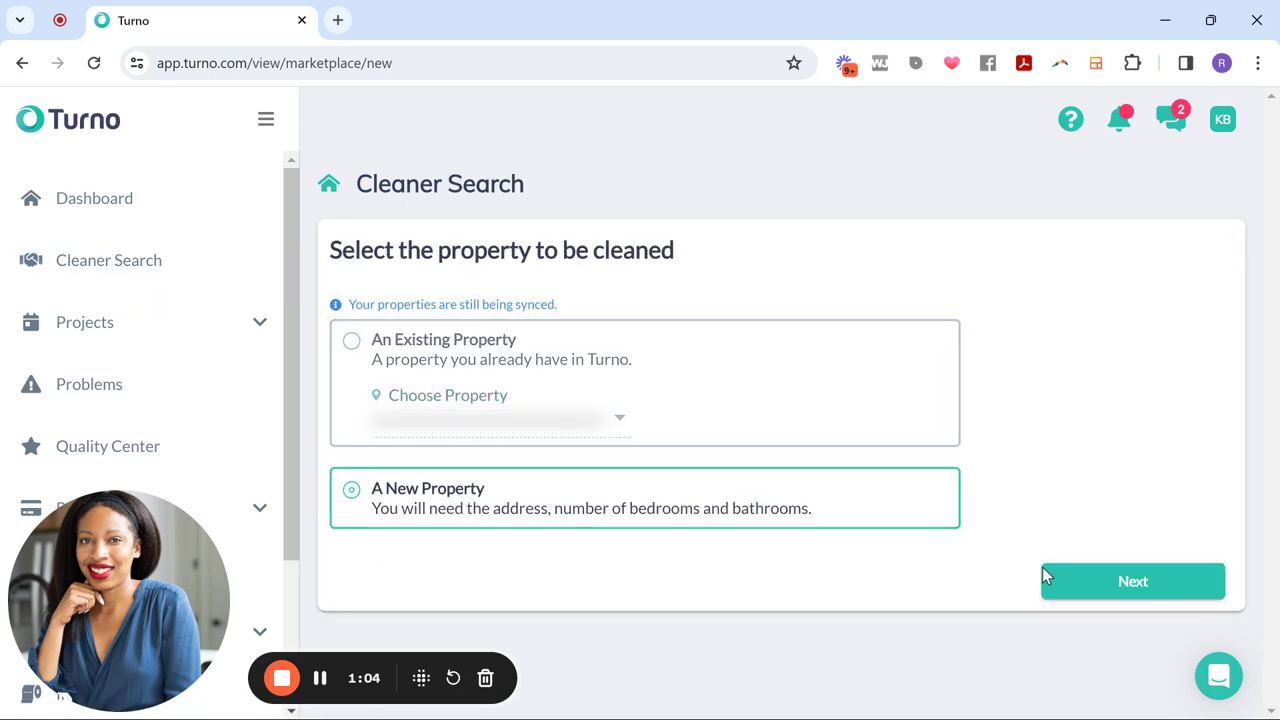
left_click(1102, 580)
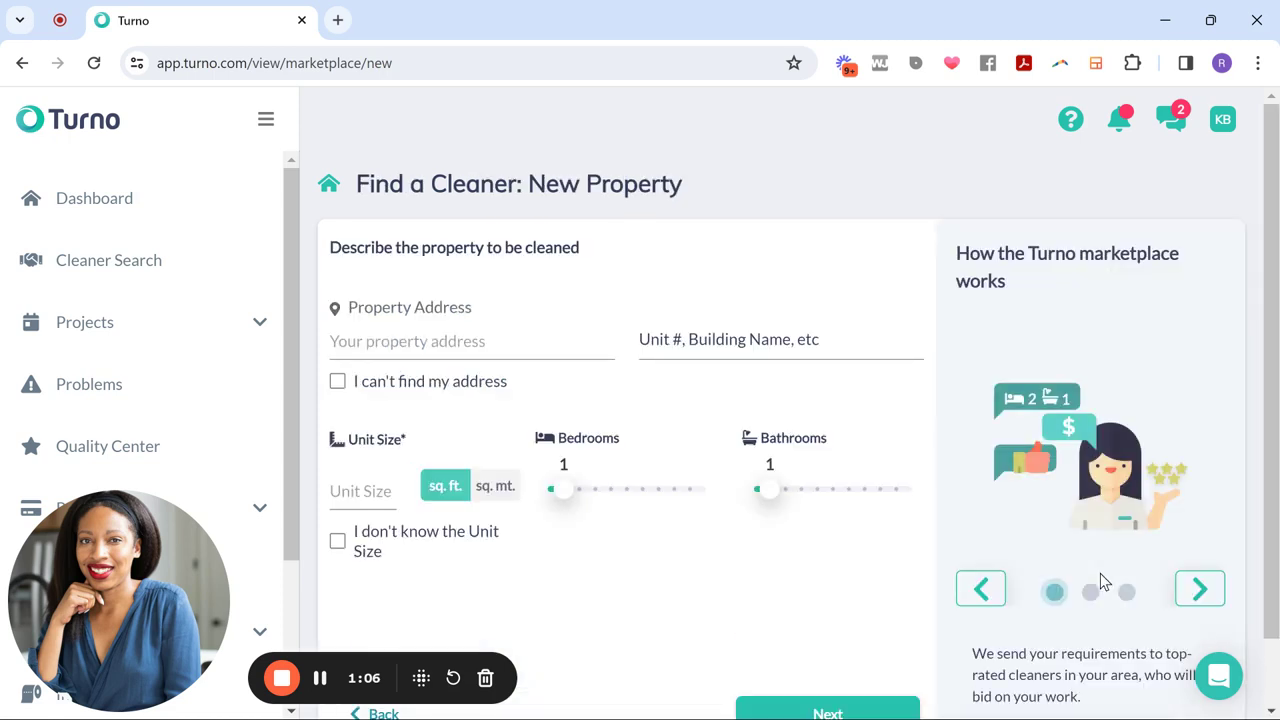
- Enter the property's street address, mark the unit size unknown, and set 2 bedrooms
left_click(395, 340)
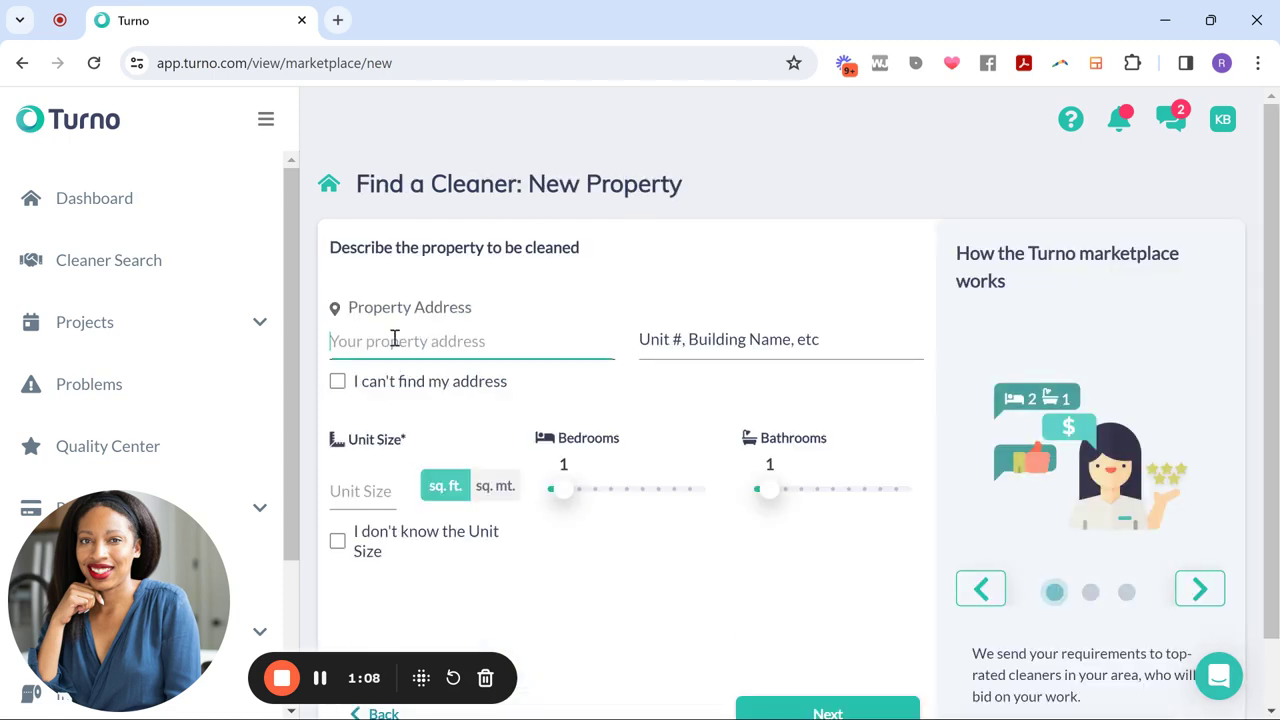
type("123 main")
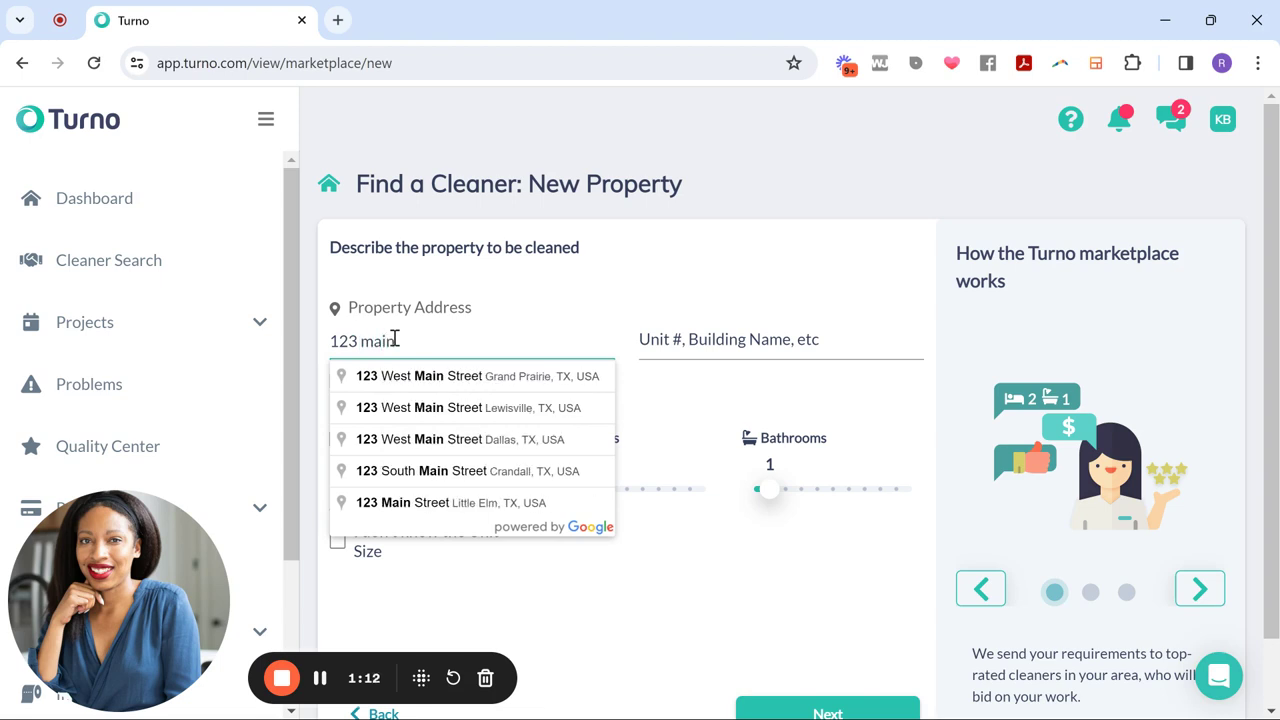
left_click(431, 386)
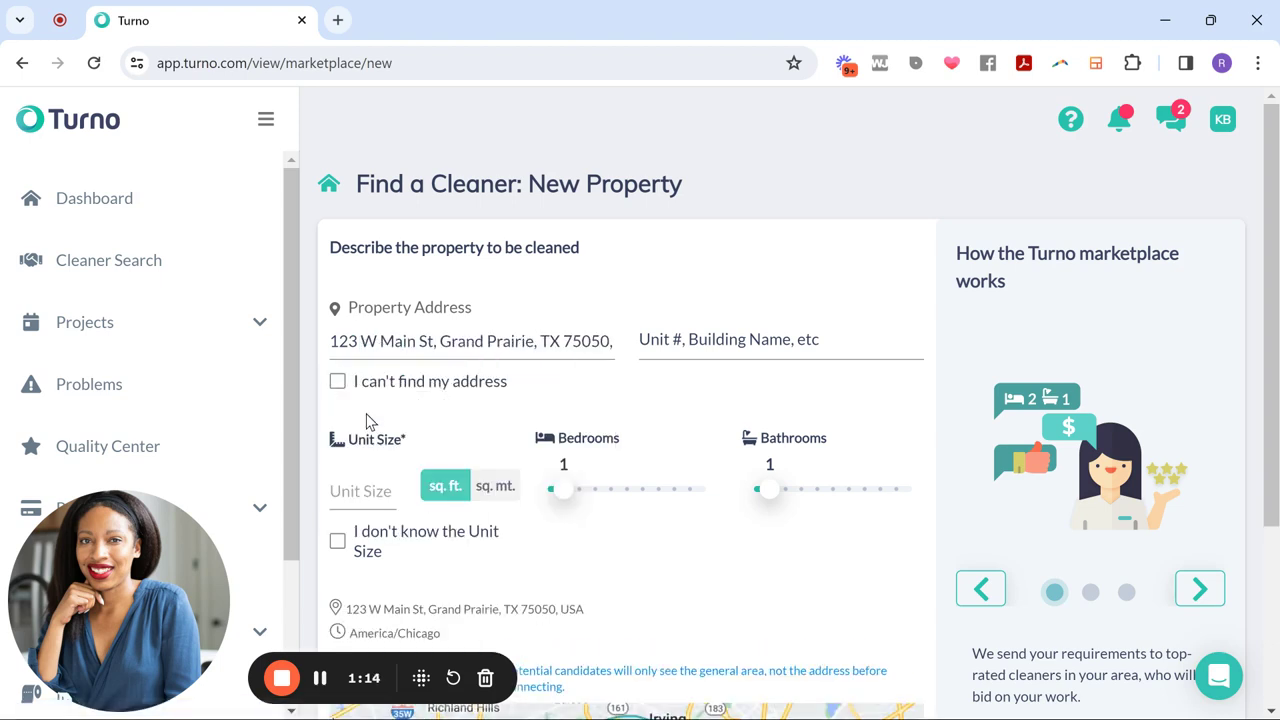
scroll(417, 414, "down", 1)
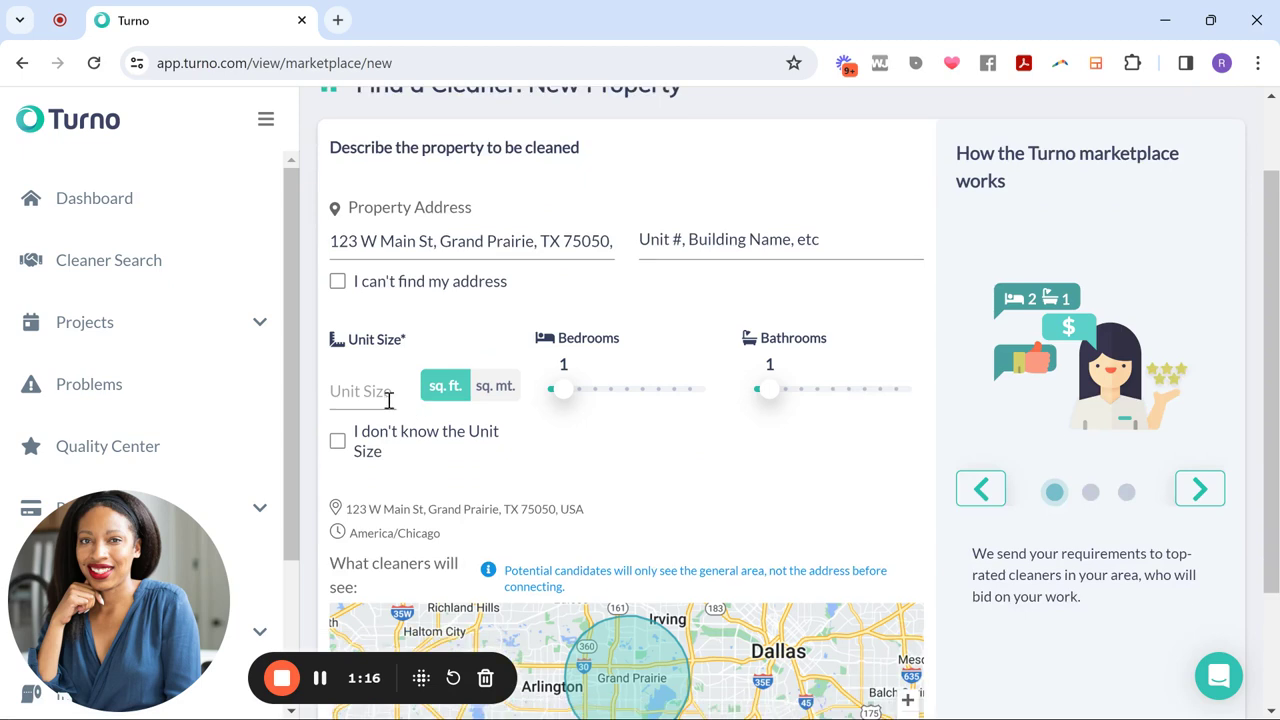
left_click(337, 443)
left_click(588, 393)
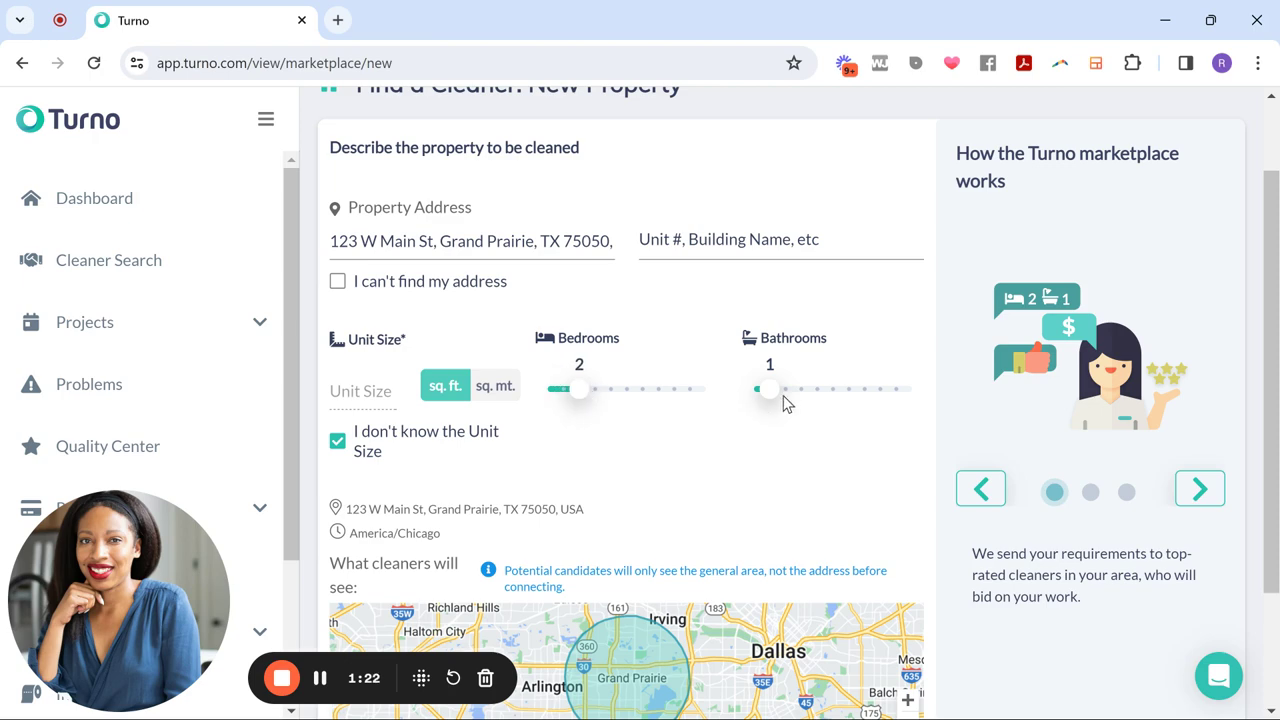
scroll(736, 447, "down", 2)
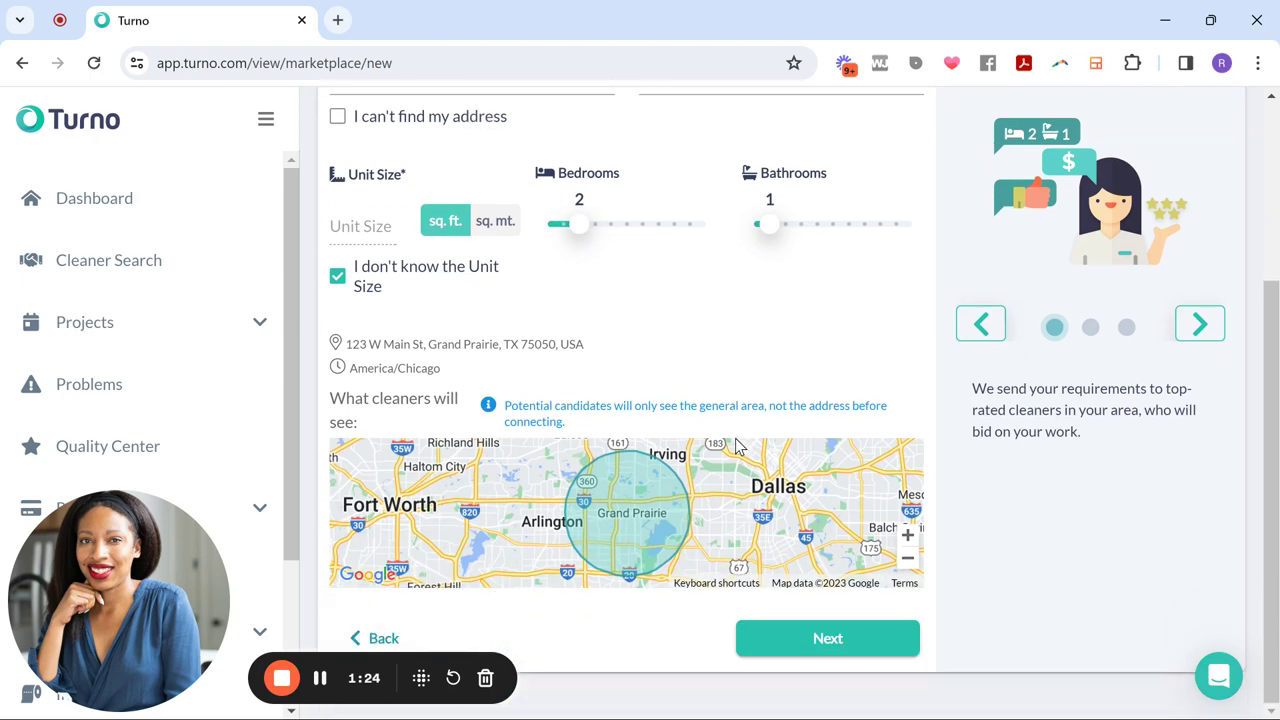
- Request 2 cleaning projects per month at 2 hours each and post the search
left_click(792, 651)
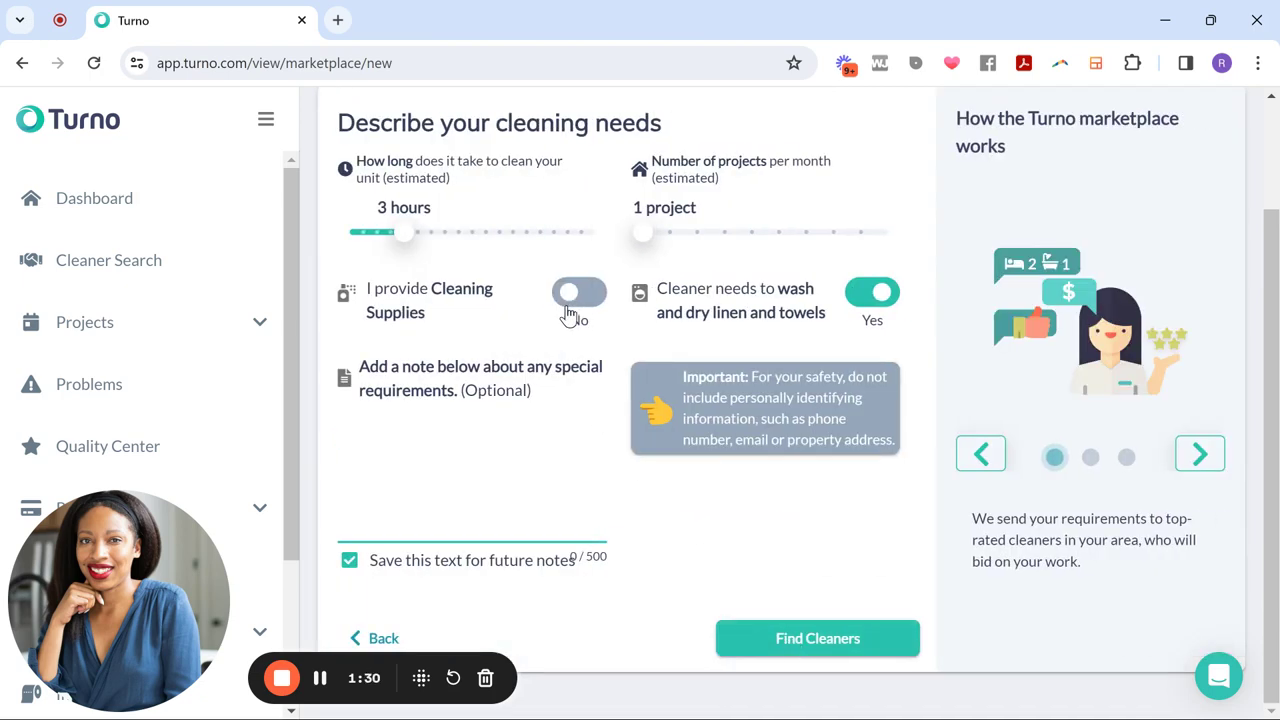
left_click(669, 234)
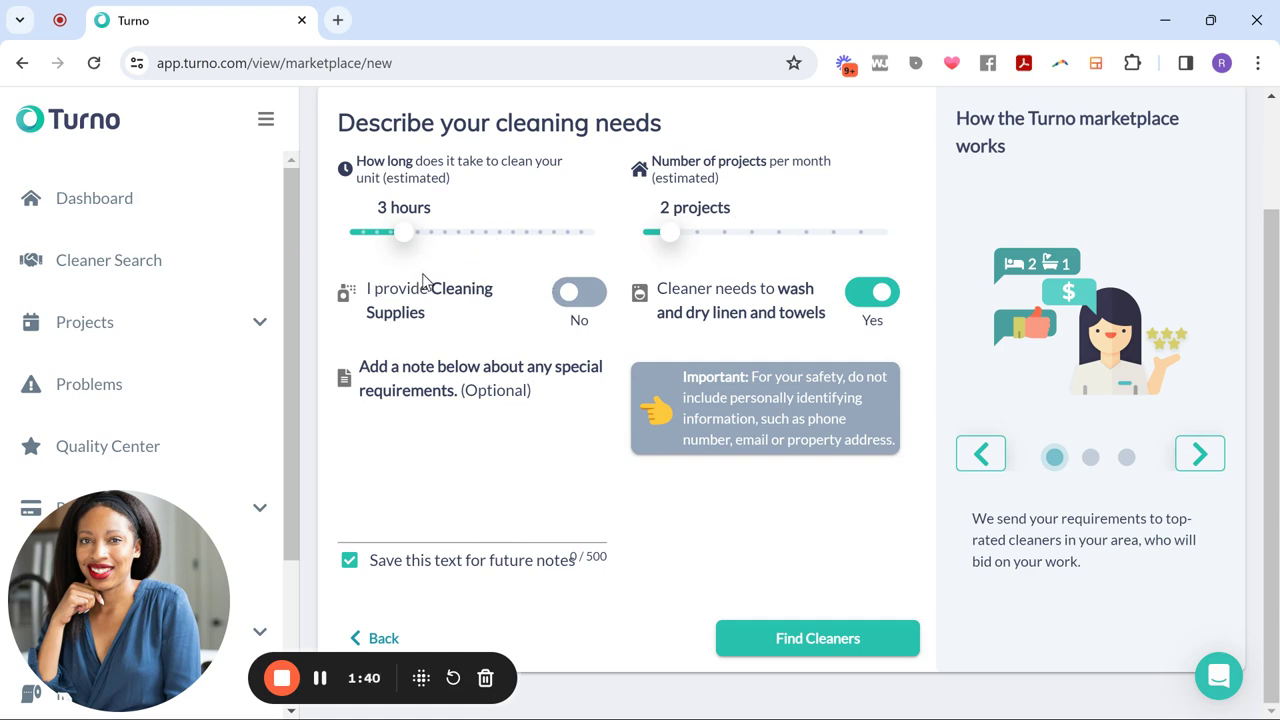
left_click(380, 233)
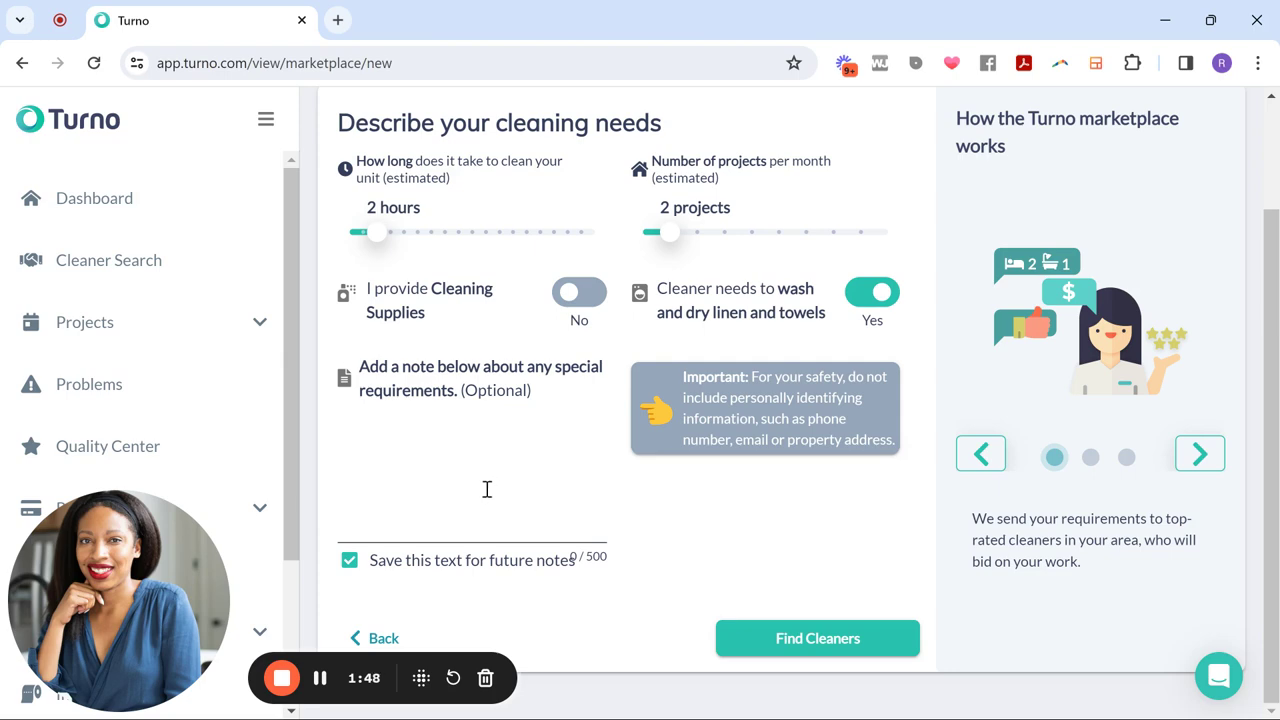
left_click(848, 638)
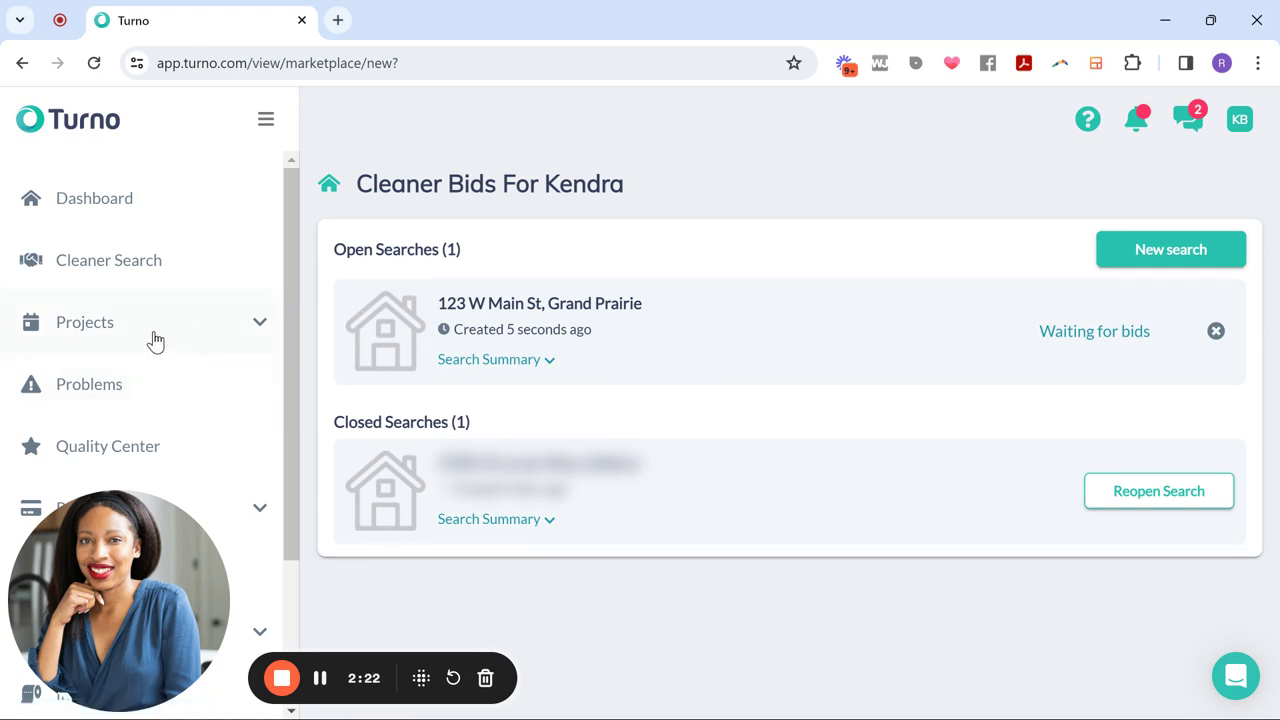
- Expand the Projects menu to show Schedule, List and Reports
left_click(226, 338)
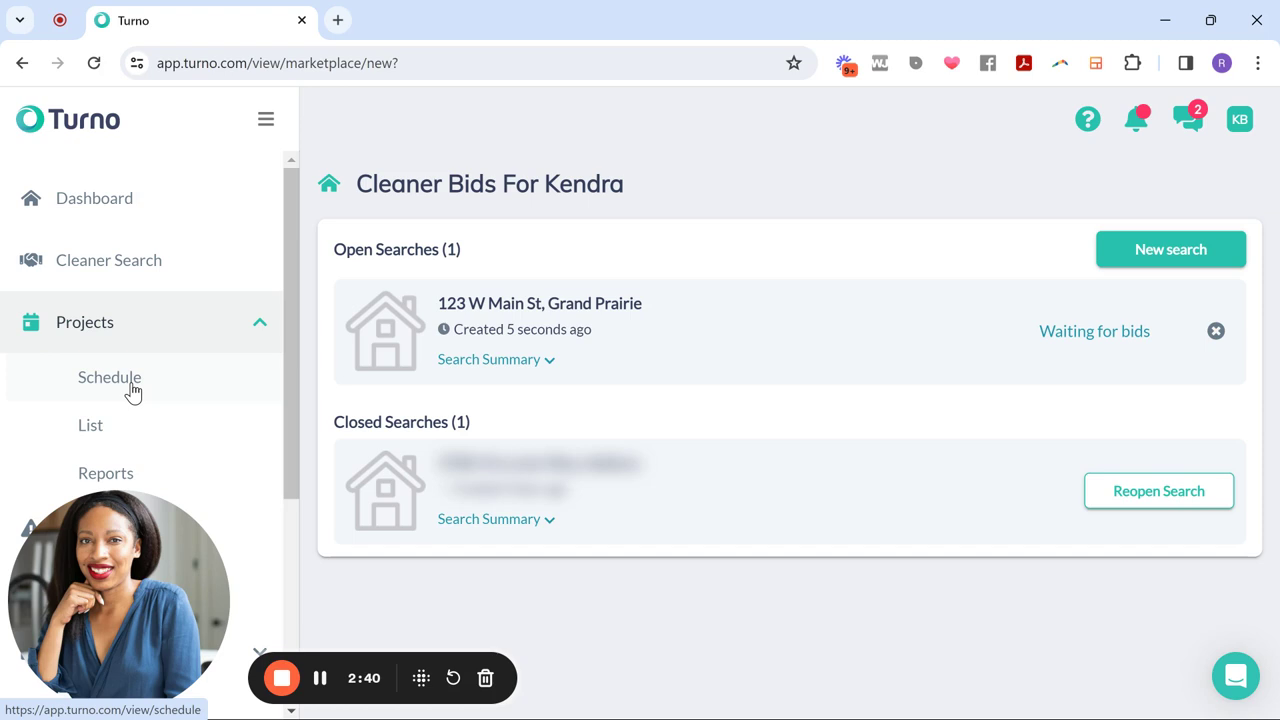
- Expand Checklists in the sidebar to show My Checklists and Popular Checklists
scroll(133, 392, "down", 3)
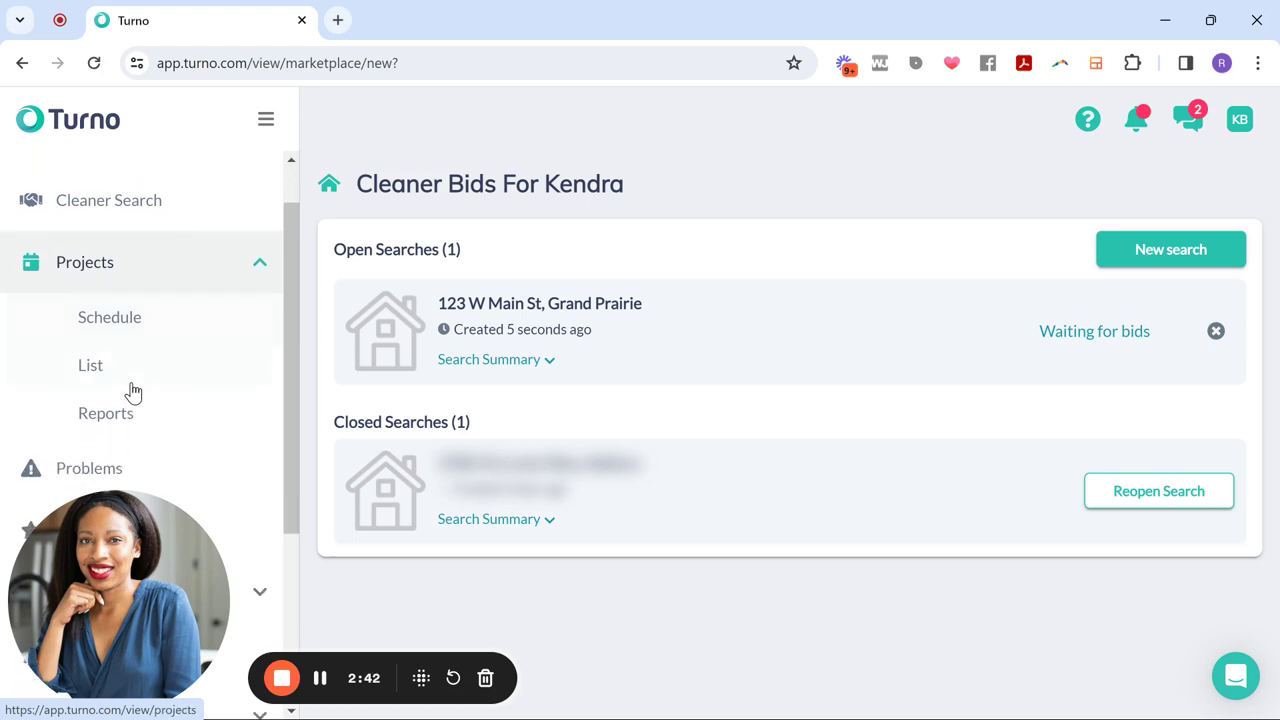
scroll(130, 391, "down", 1)
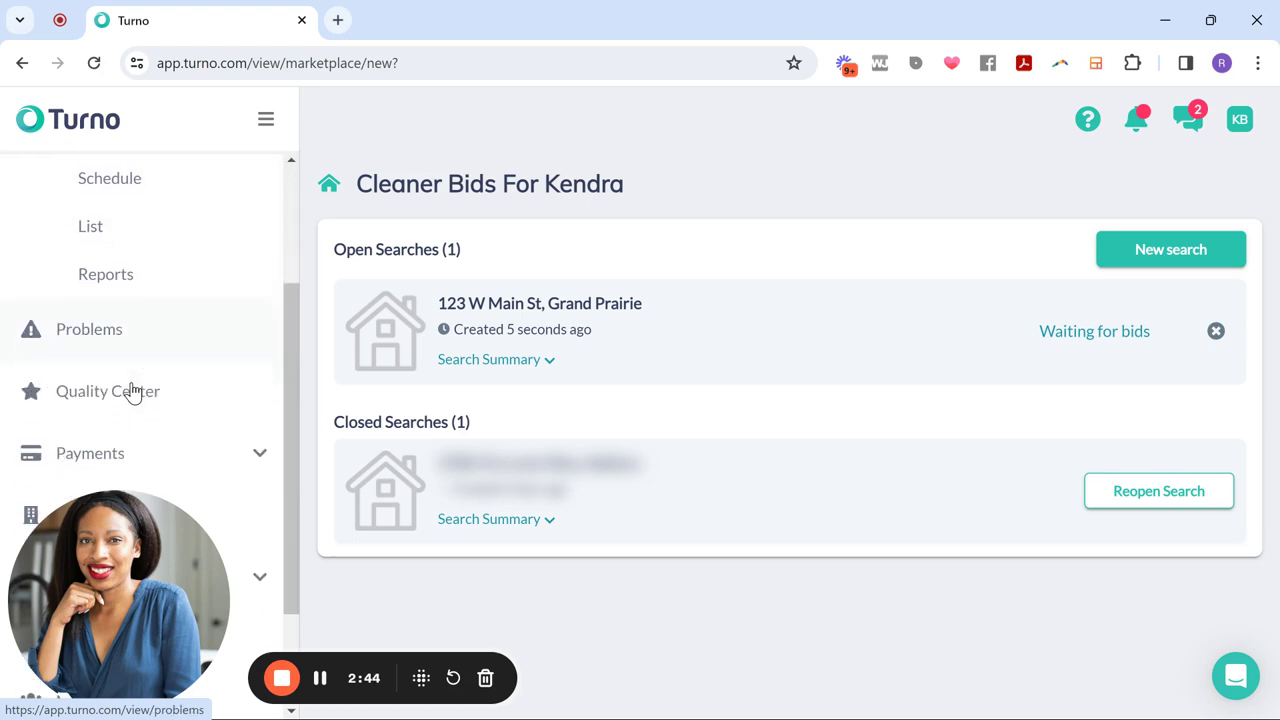
scroll(109, 423, "down", 1)
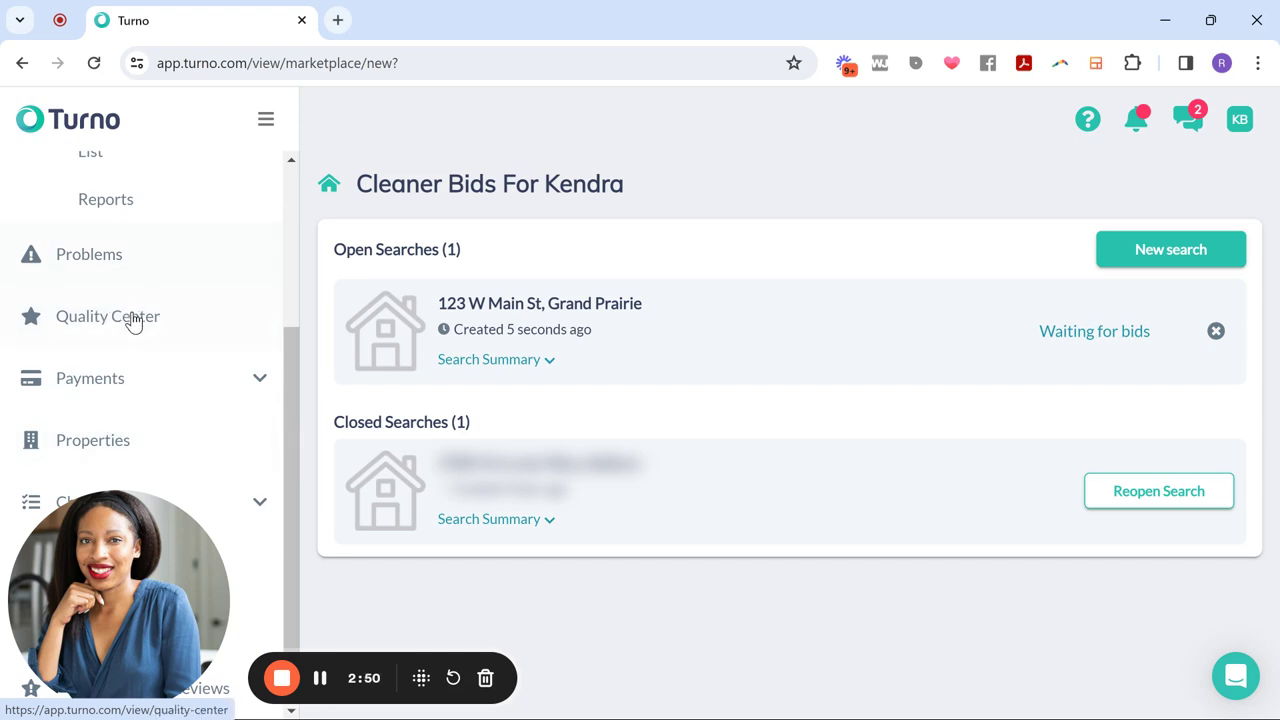
scroll(131, 326, "down", 1)
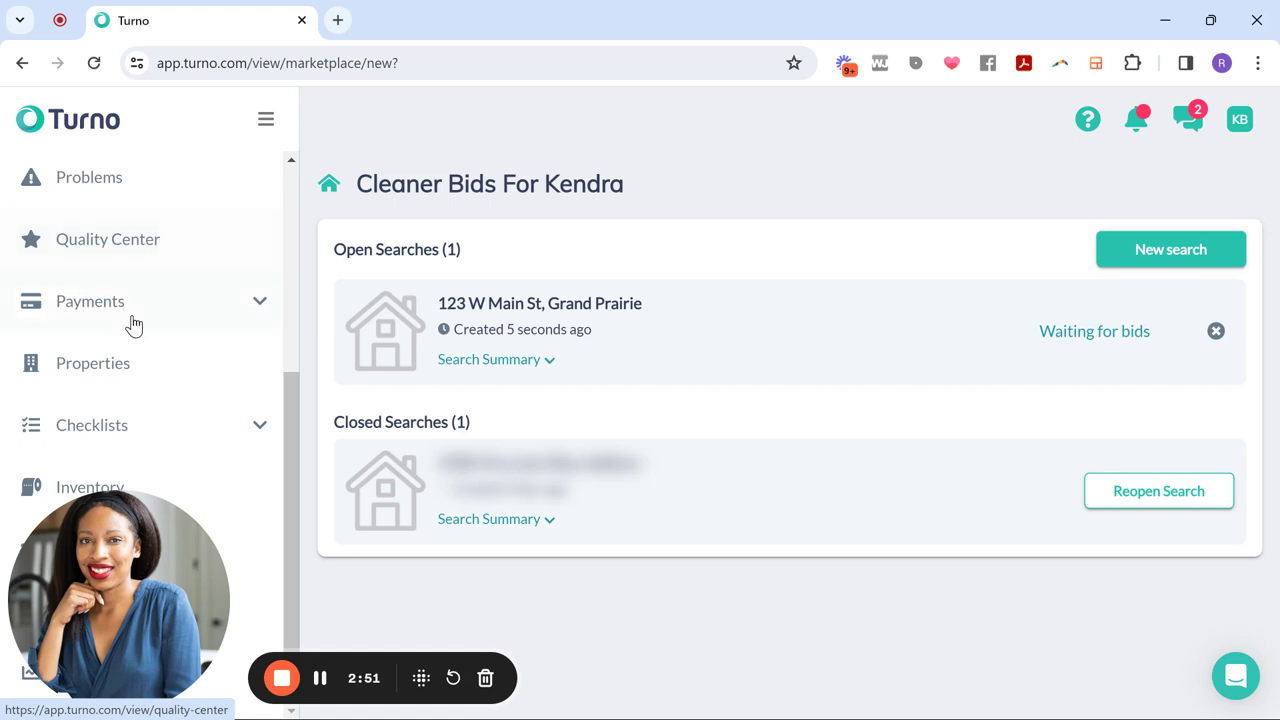
left_click(240, 437)
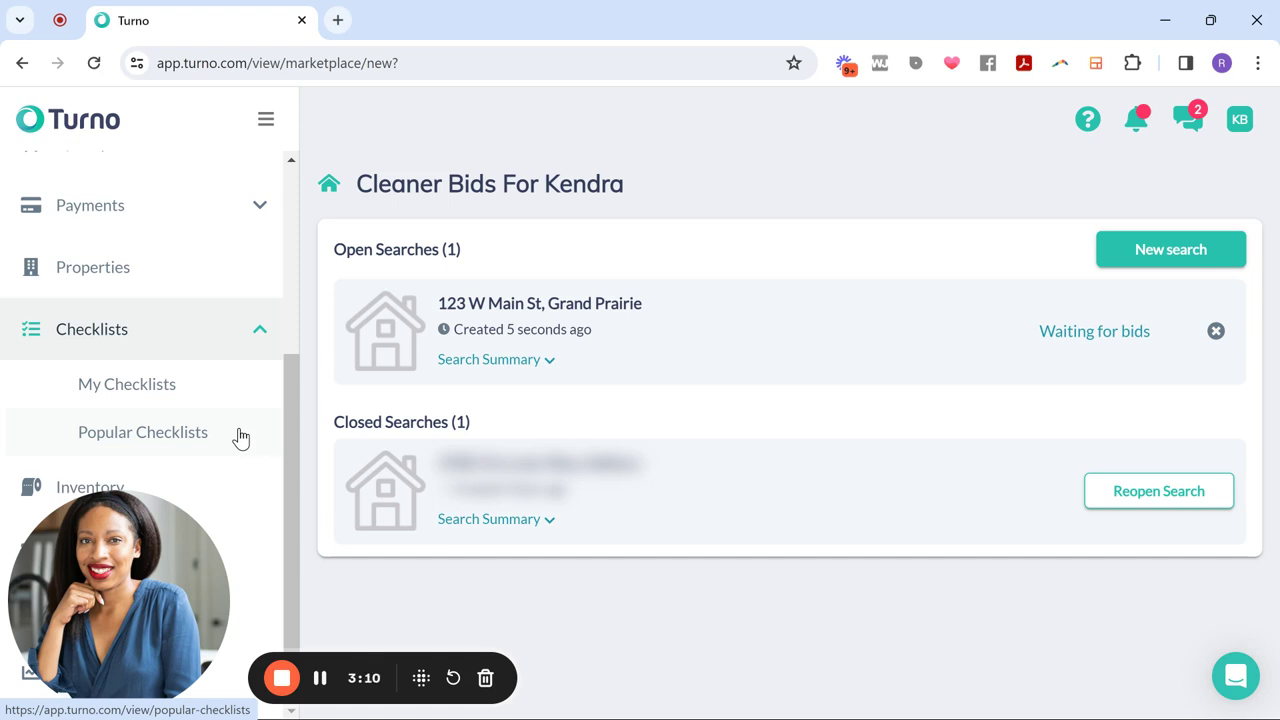
- Go from My Checklists to Popular Checklists and scroll through the ready-made templates
left_click(155, 394)
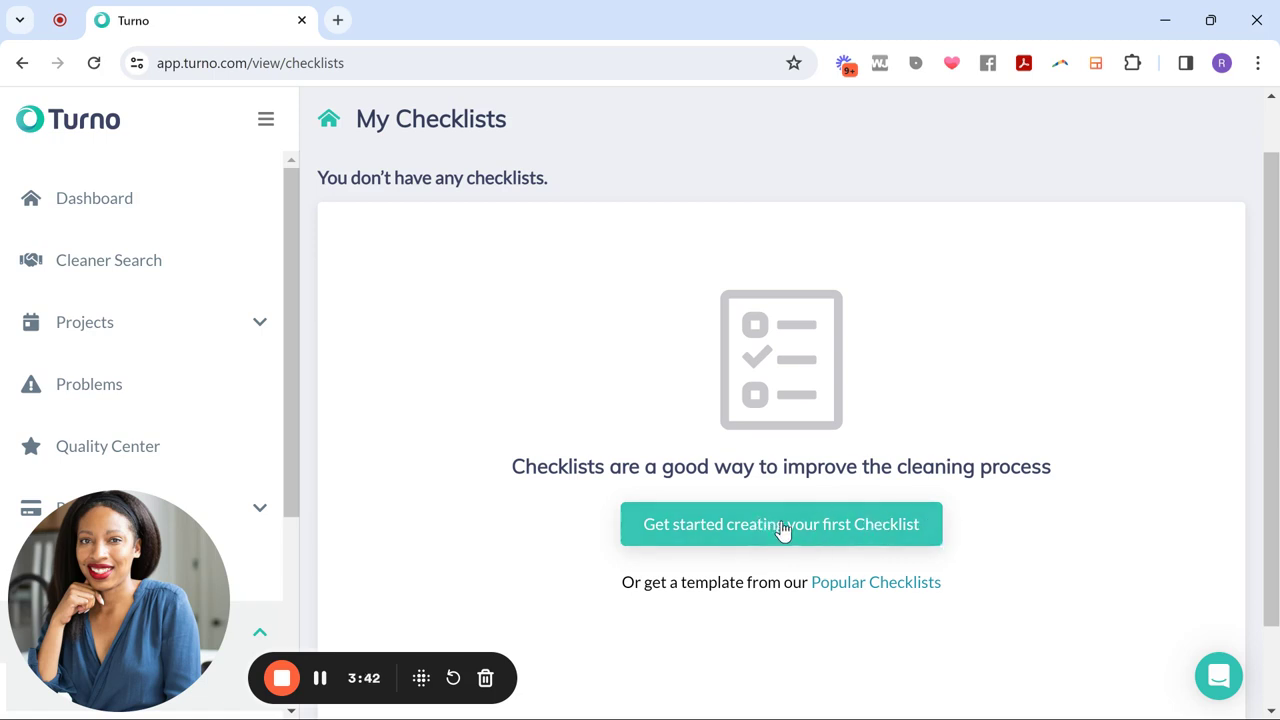
left_click(899, 593)
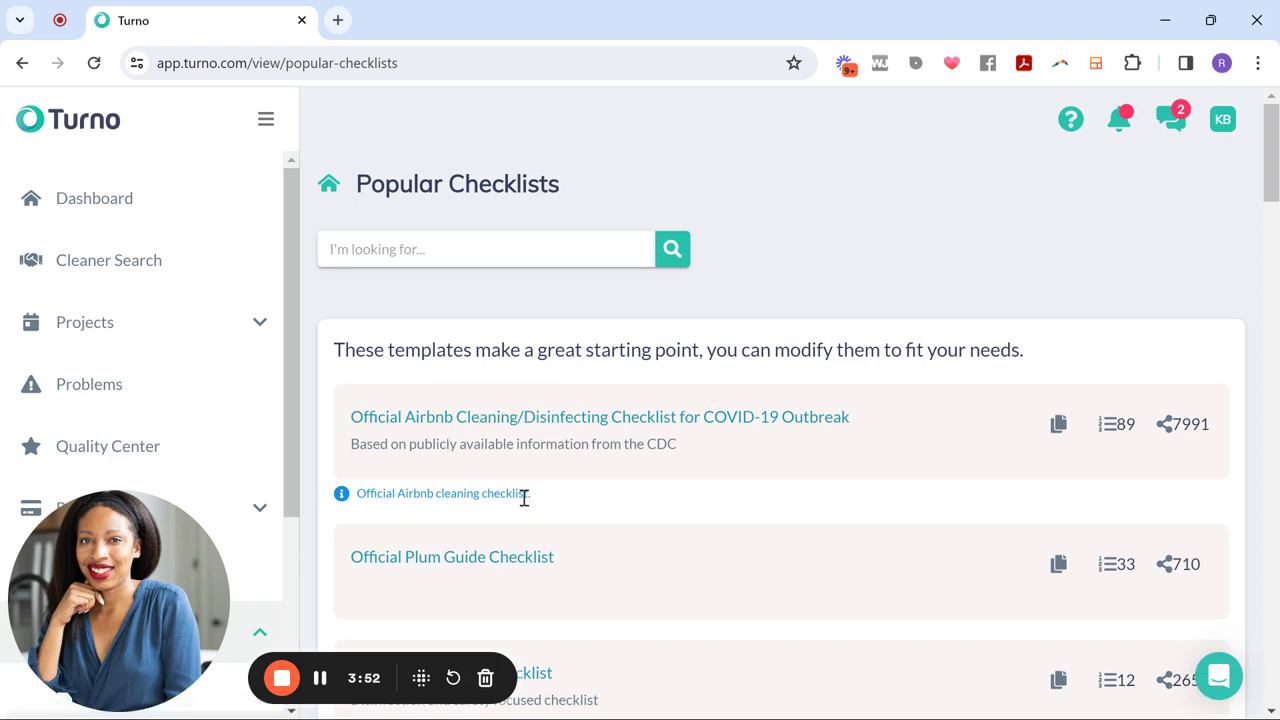
scroll(524, 500, "down", 3)
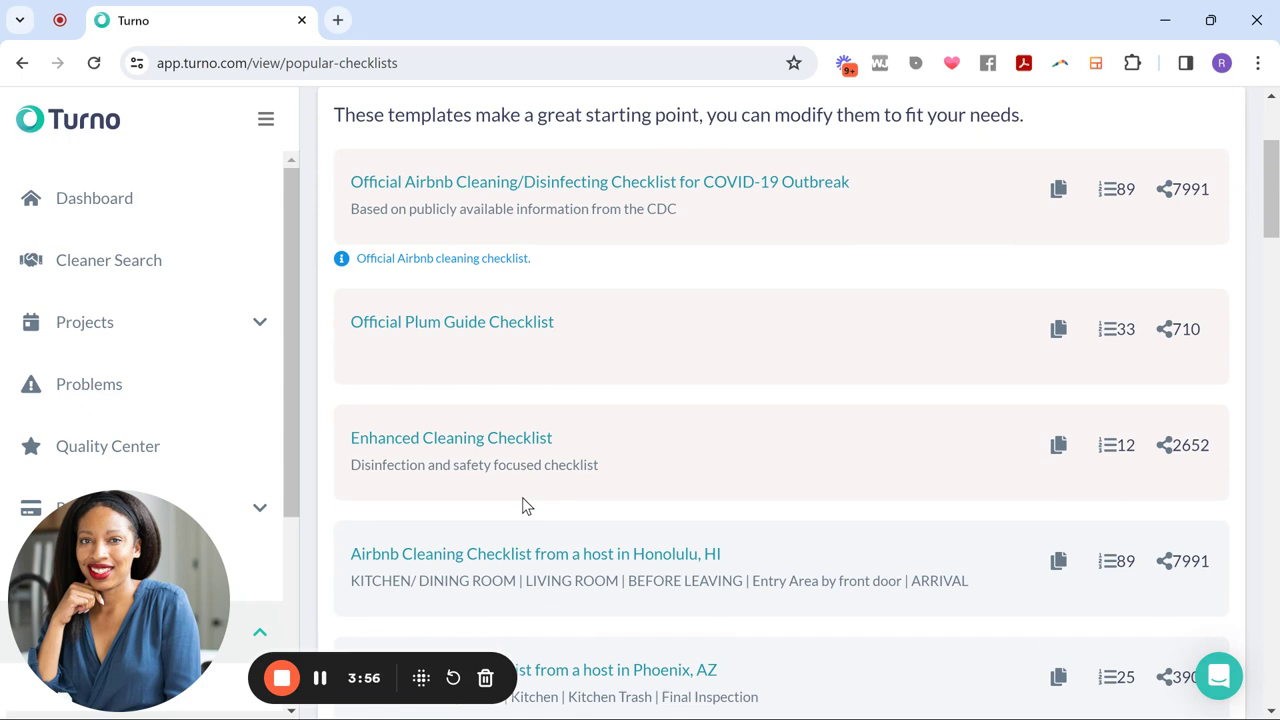
scroll(522, 497, "down", 1)
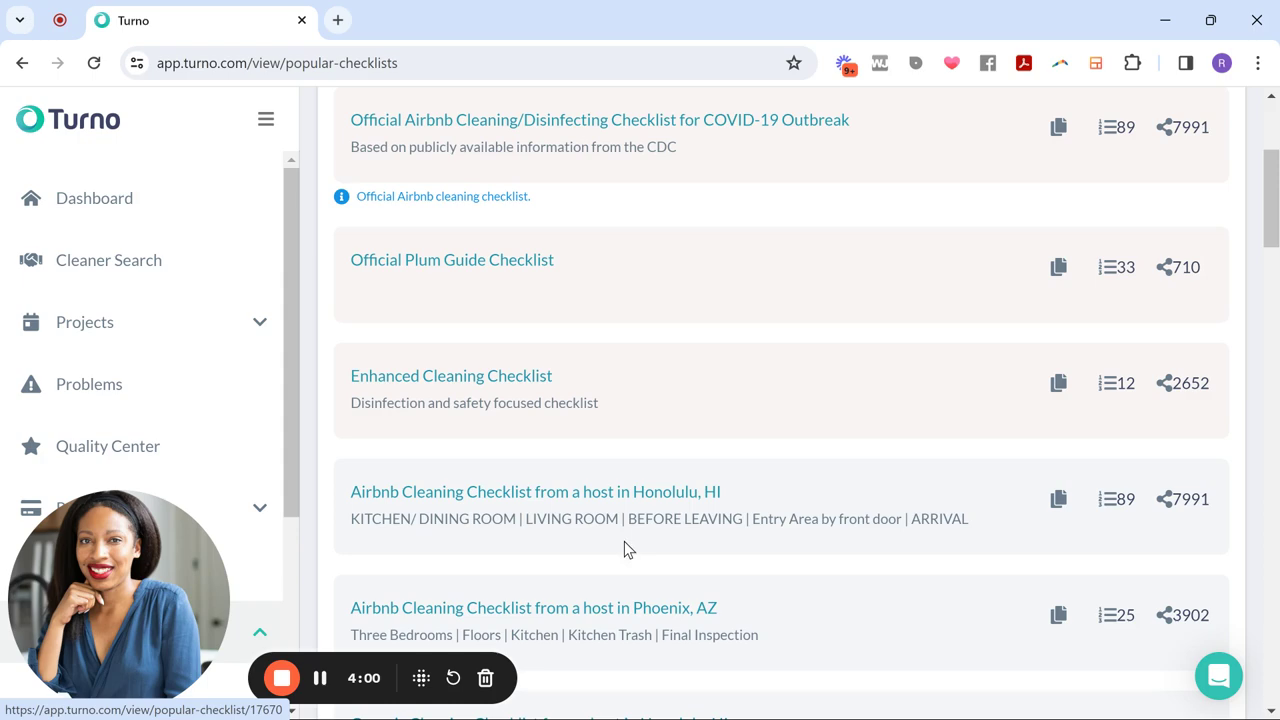
scroll(617, 570, "down", 5)
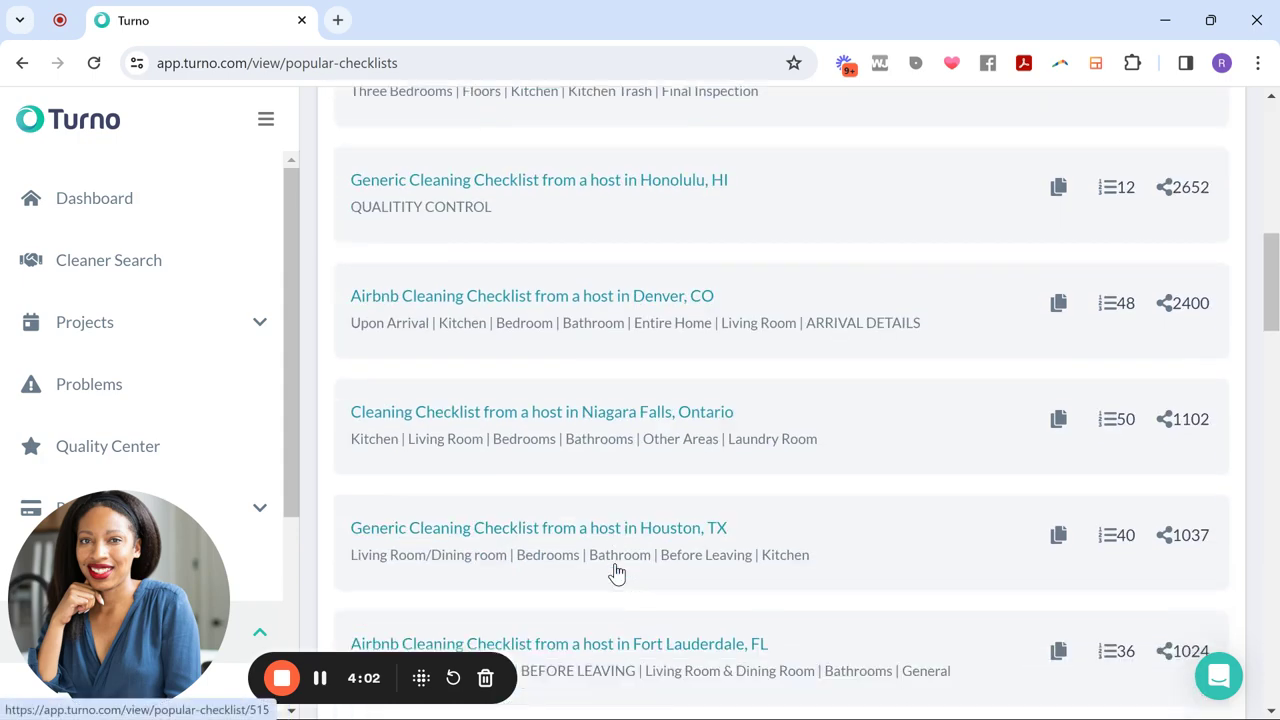
scroll(615, 571, "down", 1)
scroll(615, 571, "up", 7)
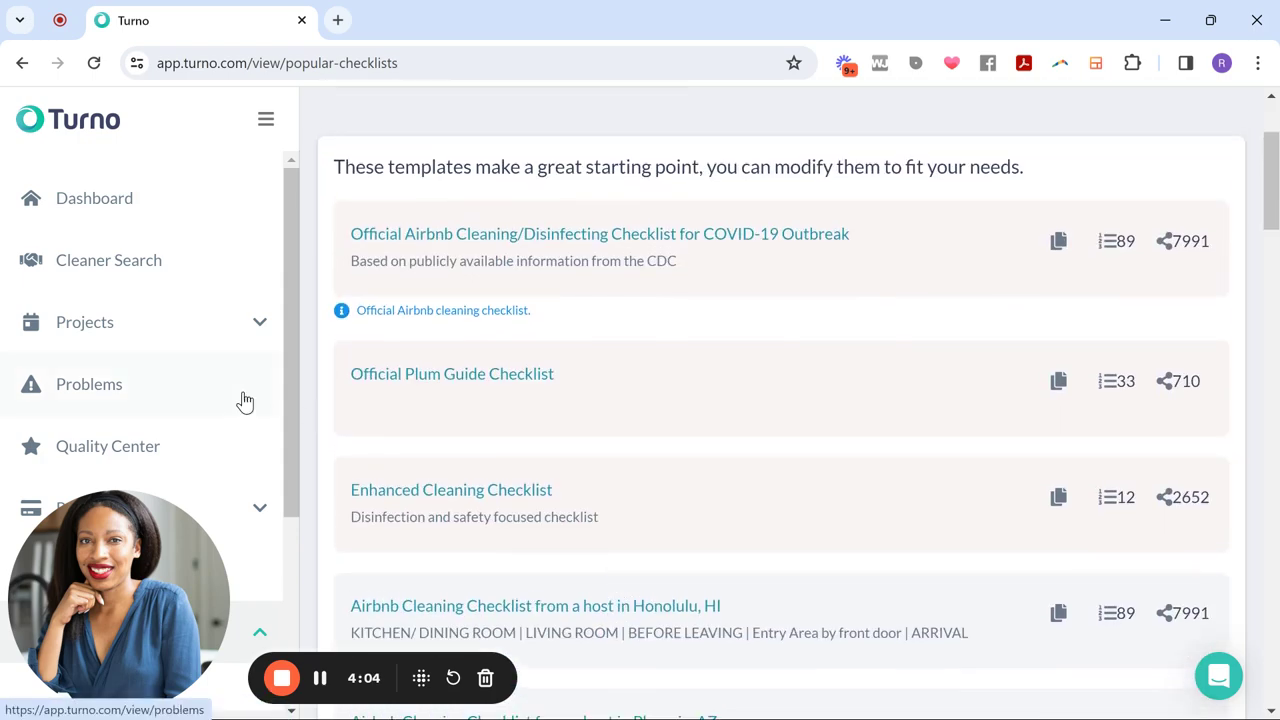
scroll(154, 390, "down", 3)
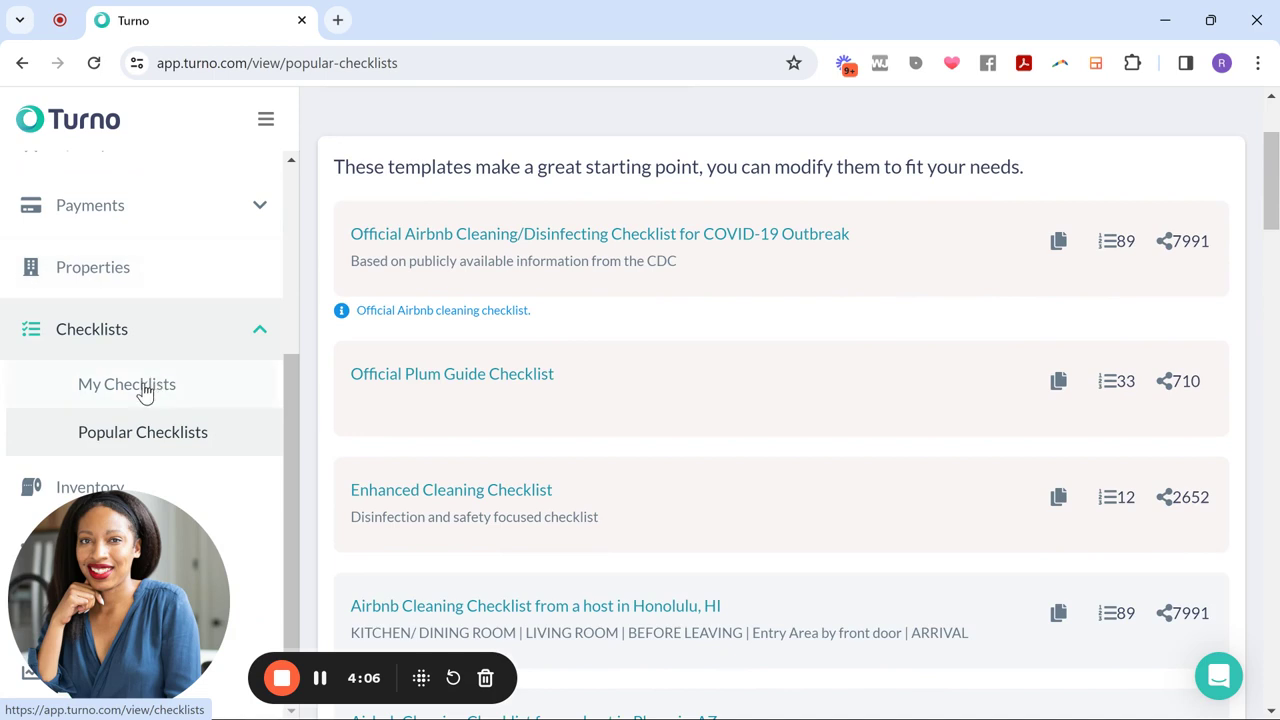
- Open the empty Inventory page and bring up the Add Inventory Item dialog
left_click(150, 472)
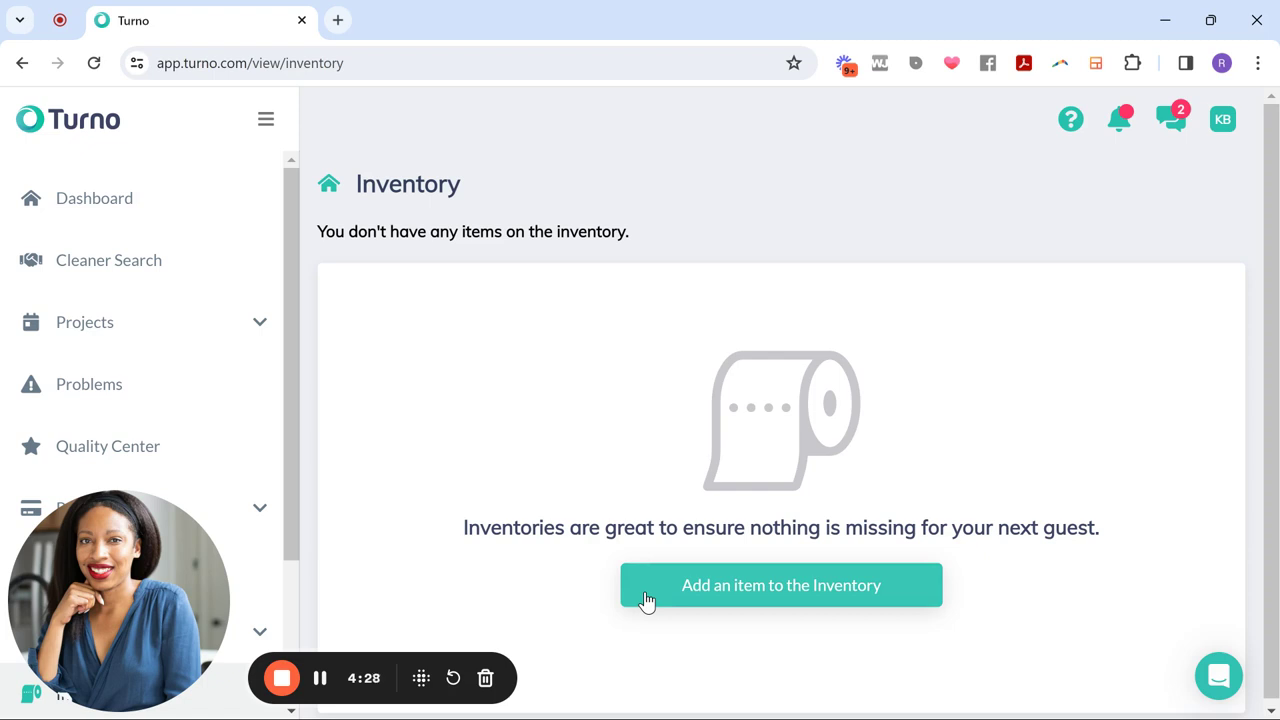
left_click(677, 588)
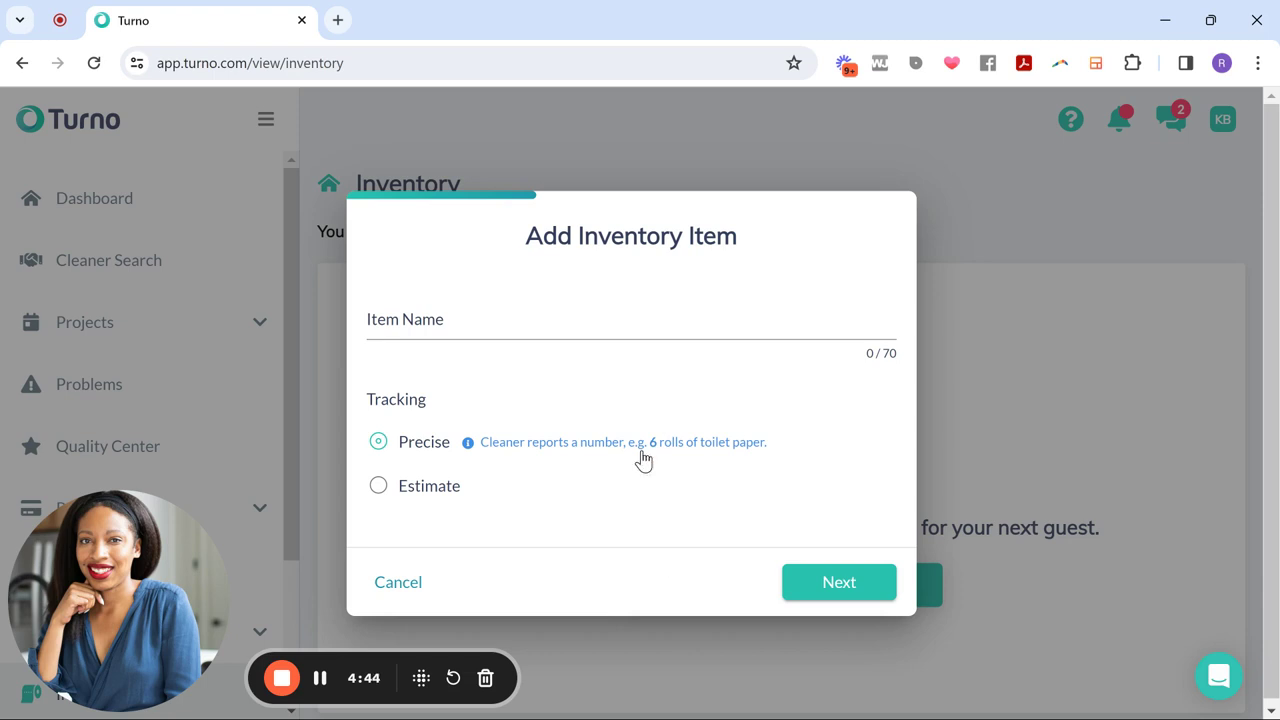
- Select the Item Name field, then cancel the Add Inventory Item dialog without saving
left_click(540, 328)
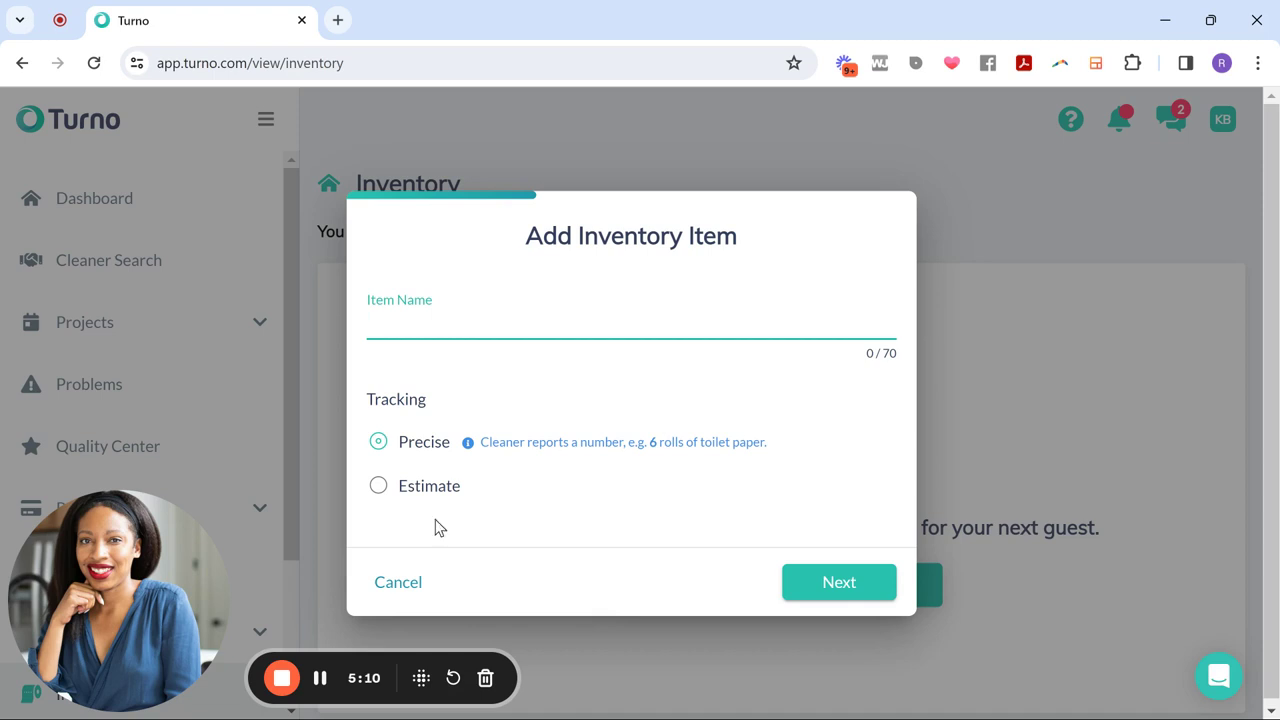
left_click(400, 585)
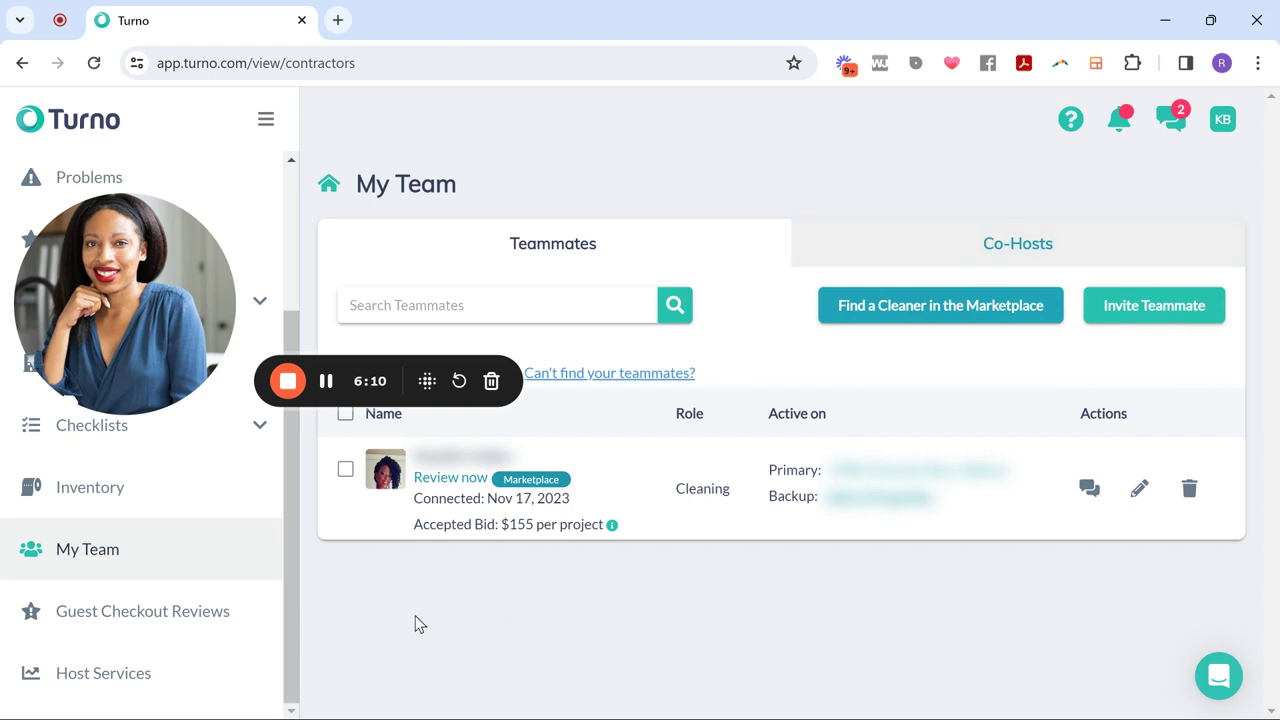
- Open the Guest Checkout Reviews page from the sidebar
left_click(163, 625)
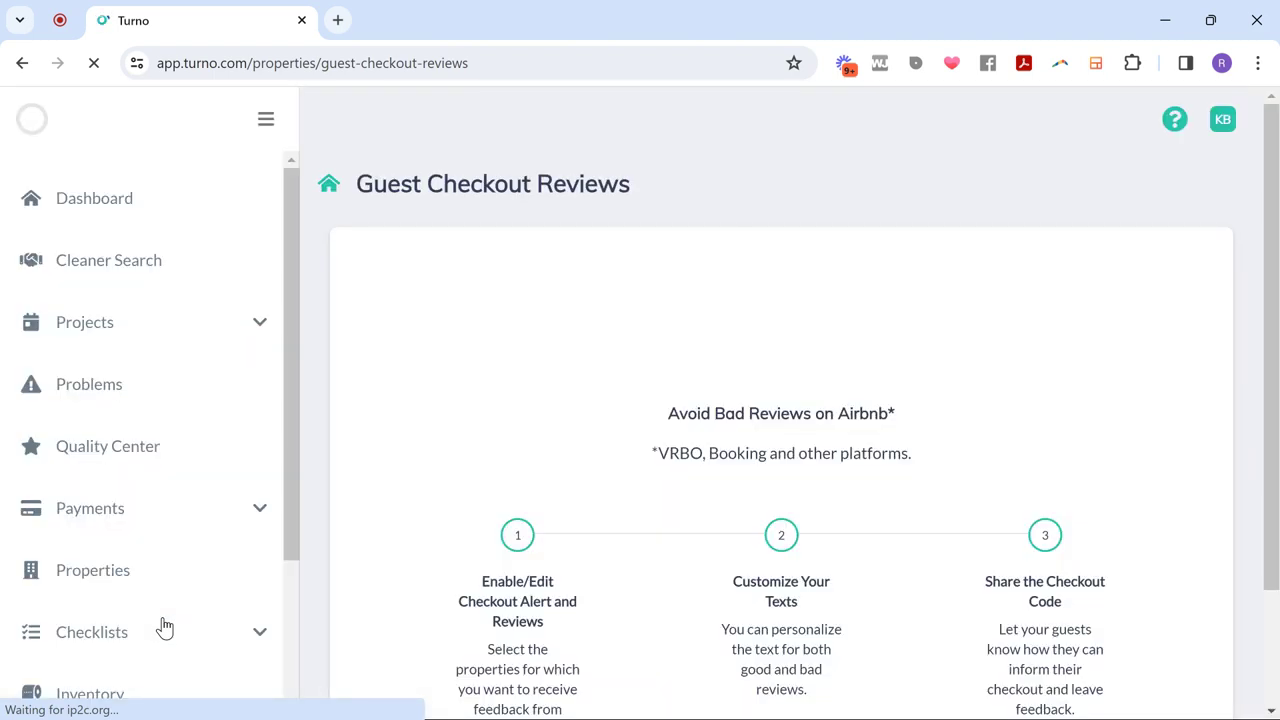
- Scroll through Guest Checkout Reviews, then go to the Host Services page
scroll(197, 537, "down", 4)
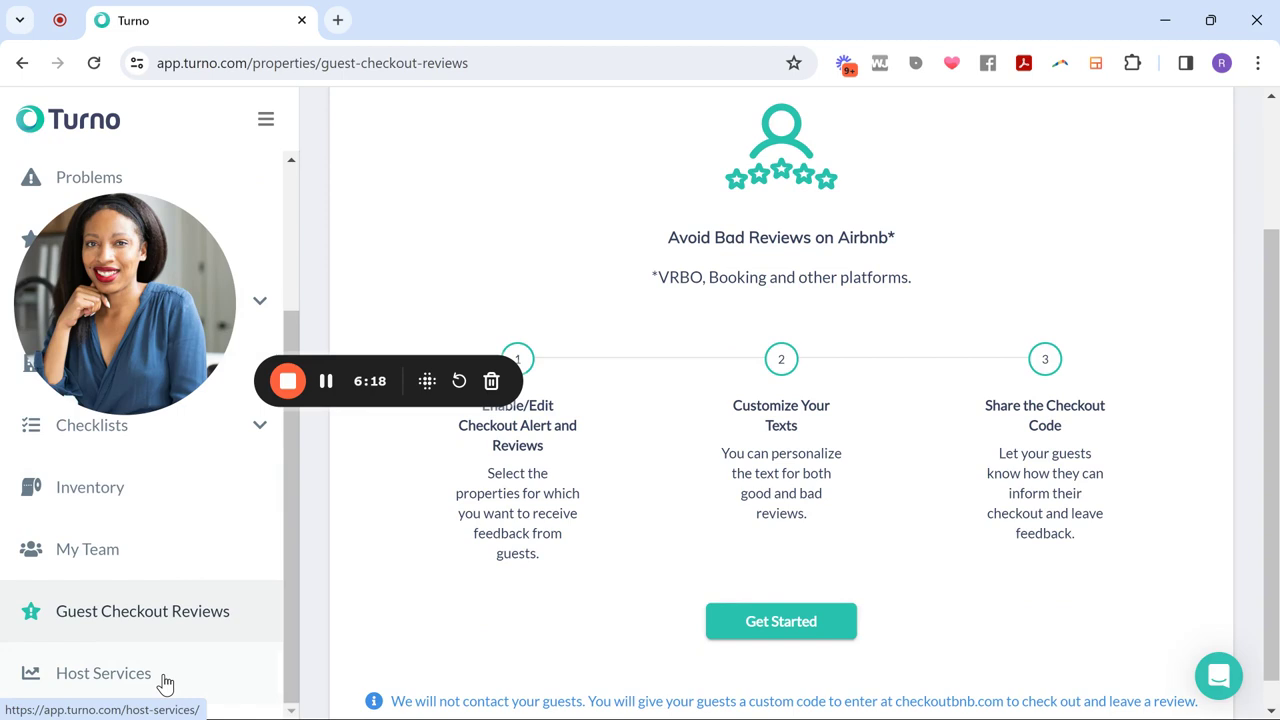
left_click(165, 683)
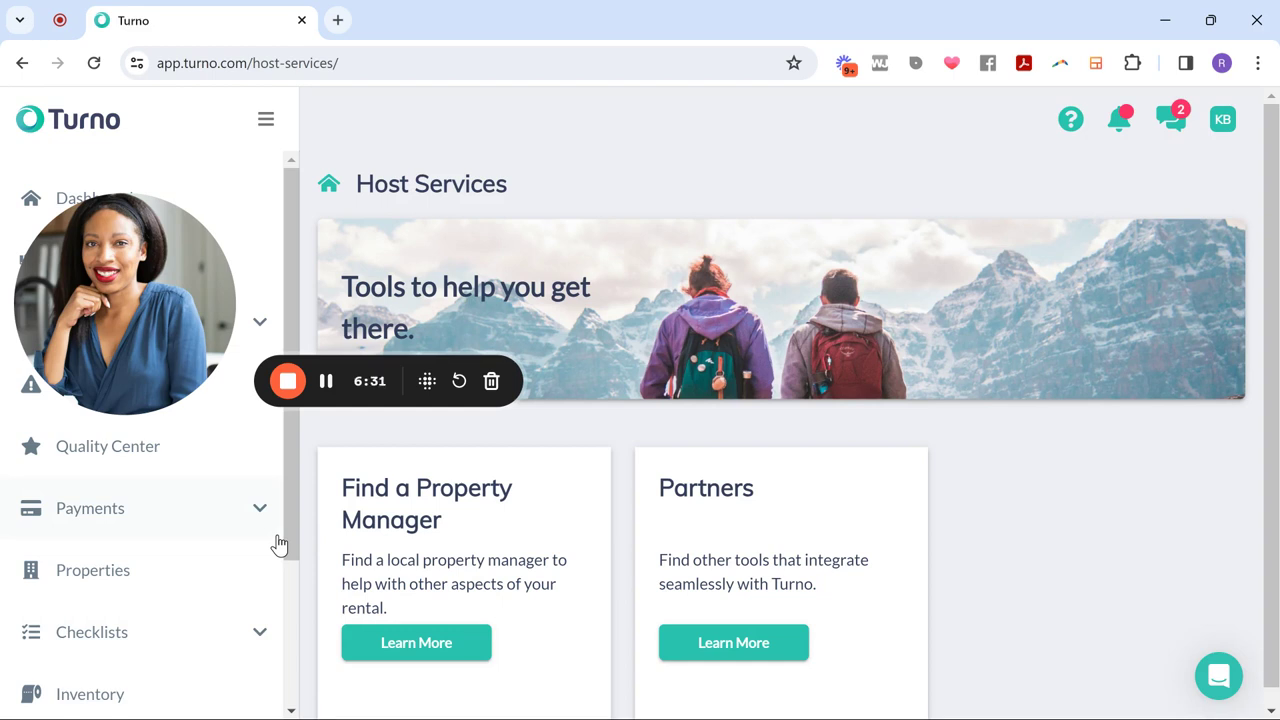
- Return to the Cleaner Bids page listing the Grand Prairie open search (3 bids) and one closed search
left_click_drag(153, 306, 128, 628)
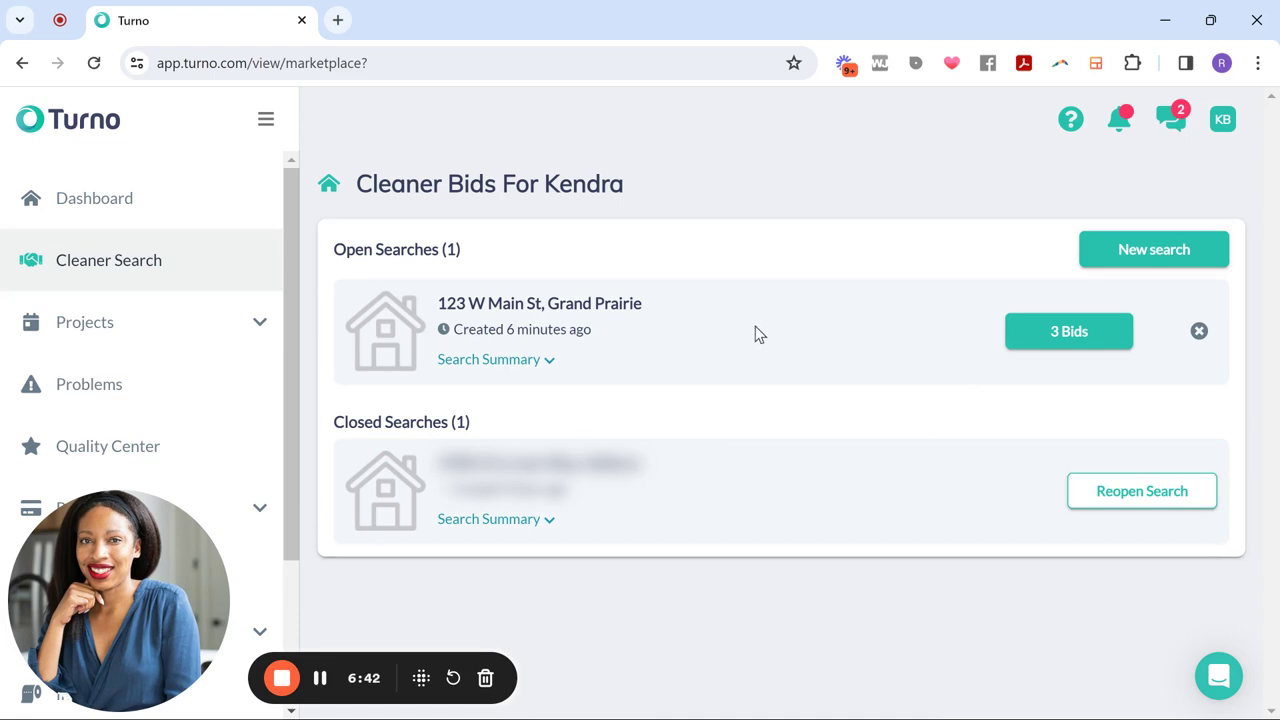
- Open the 3 bids on the 123 W Main St search, priced $75, $100 and $116 per project
left_click(1062, 333)
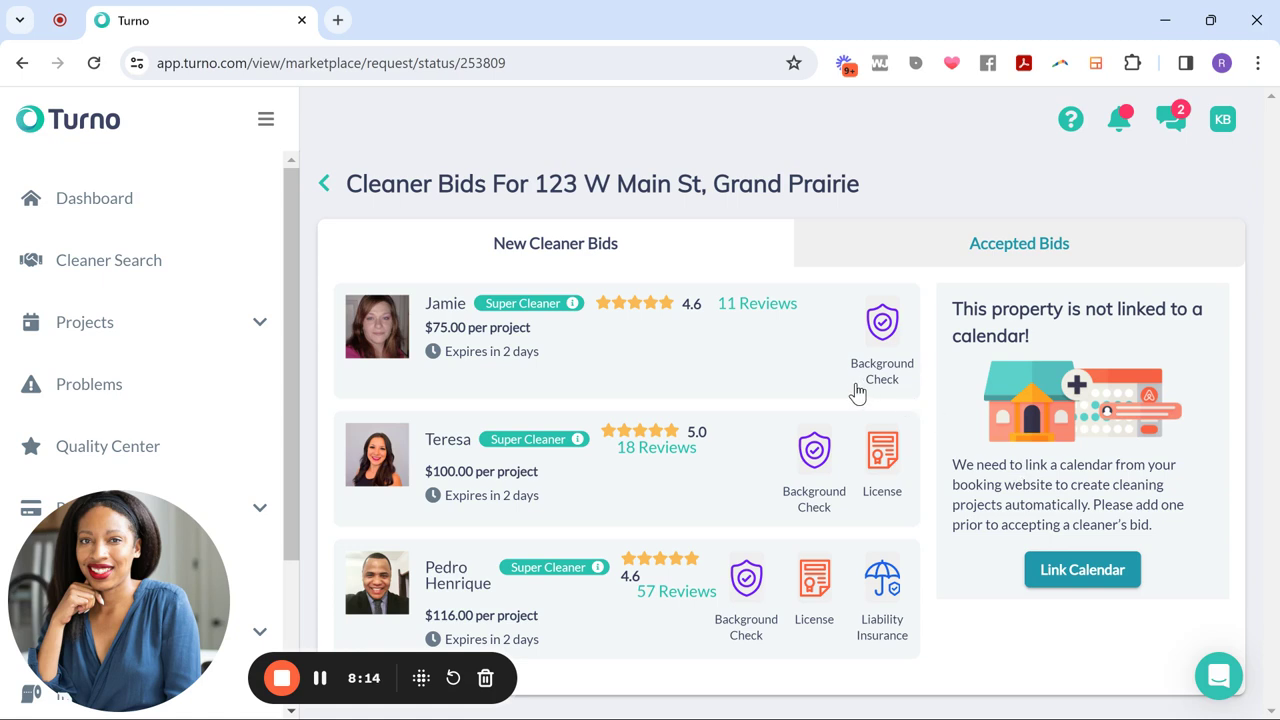
- Open the $100 bid ($108 total with fee) and browse its badges, bio and reviews
left_click(680, 492)
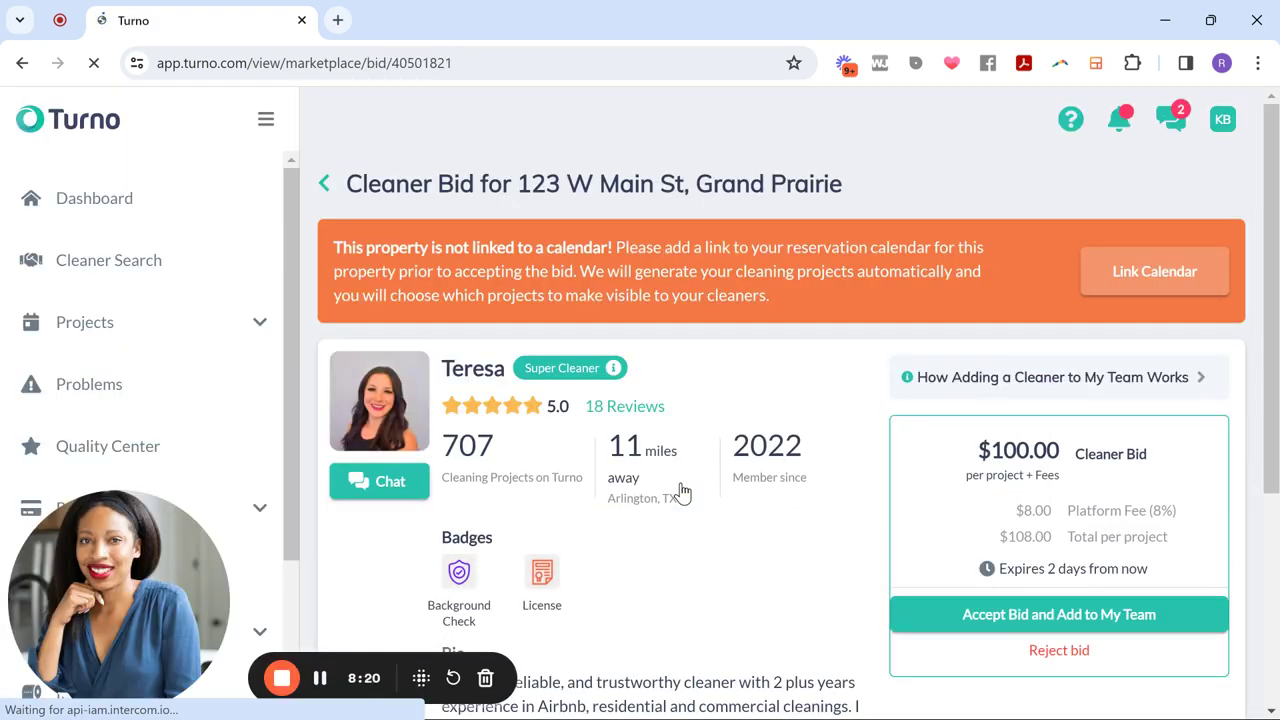
scroll(783, 514, "down", 1)
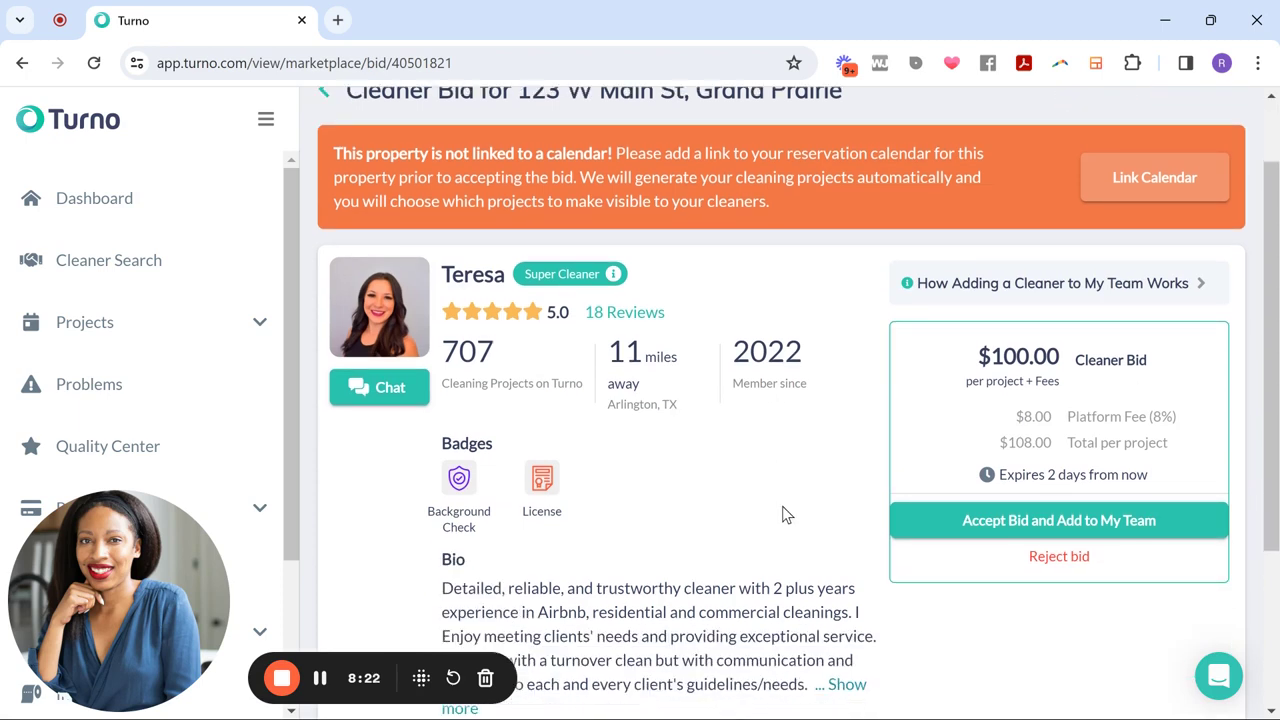
scroll(782, 474, "down", 1)
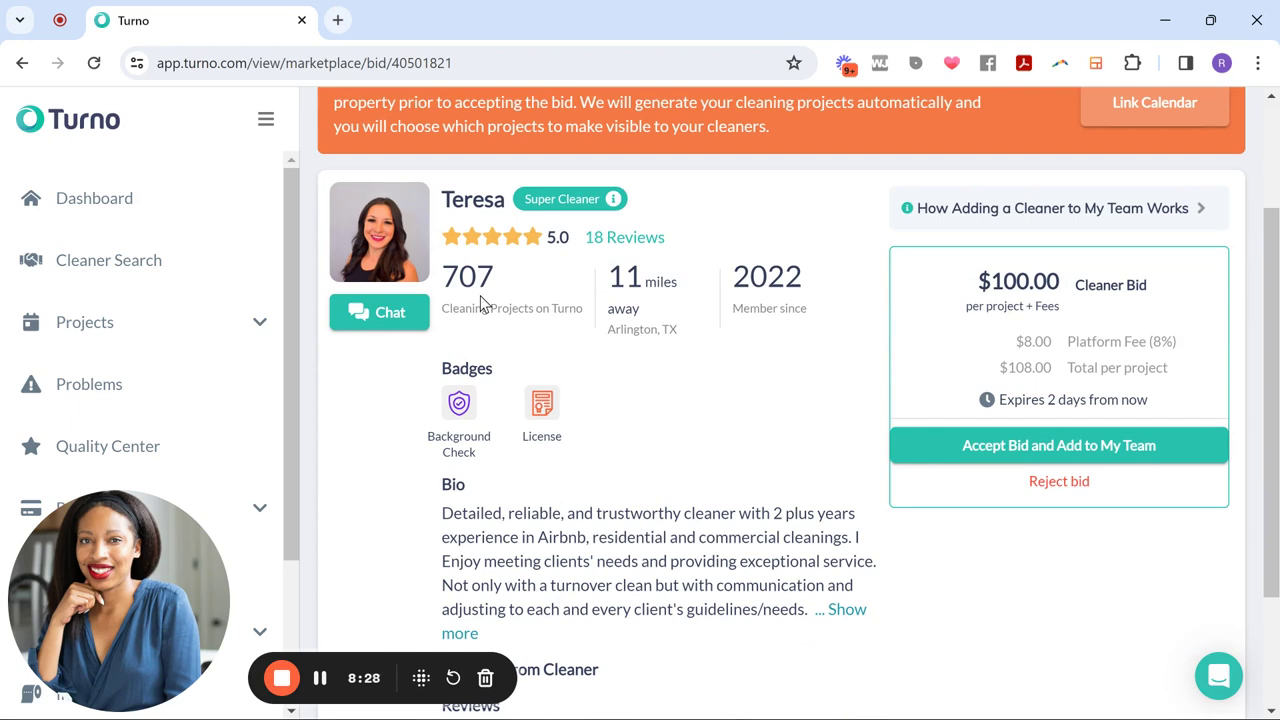
scroll(523, 490, "down", 1)
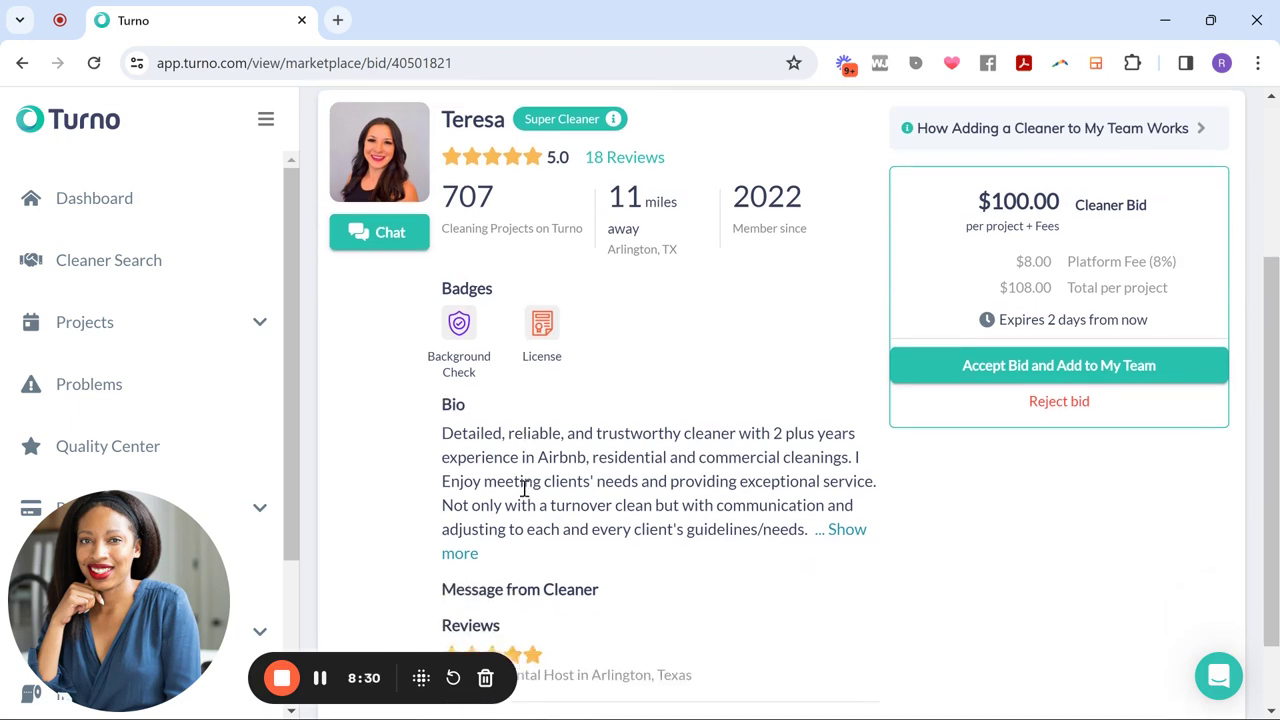
scroll(586, 392, "down", 1)
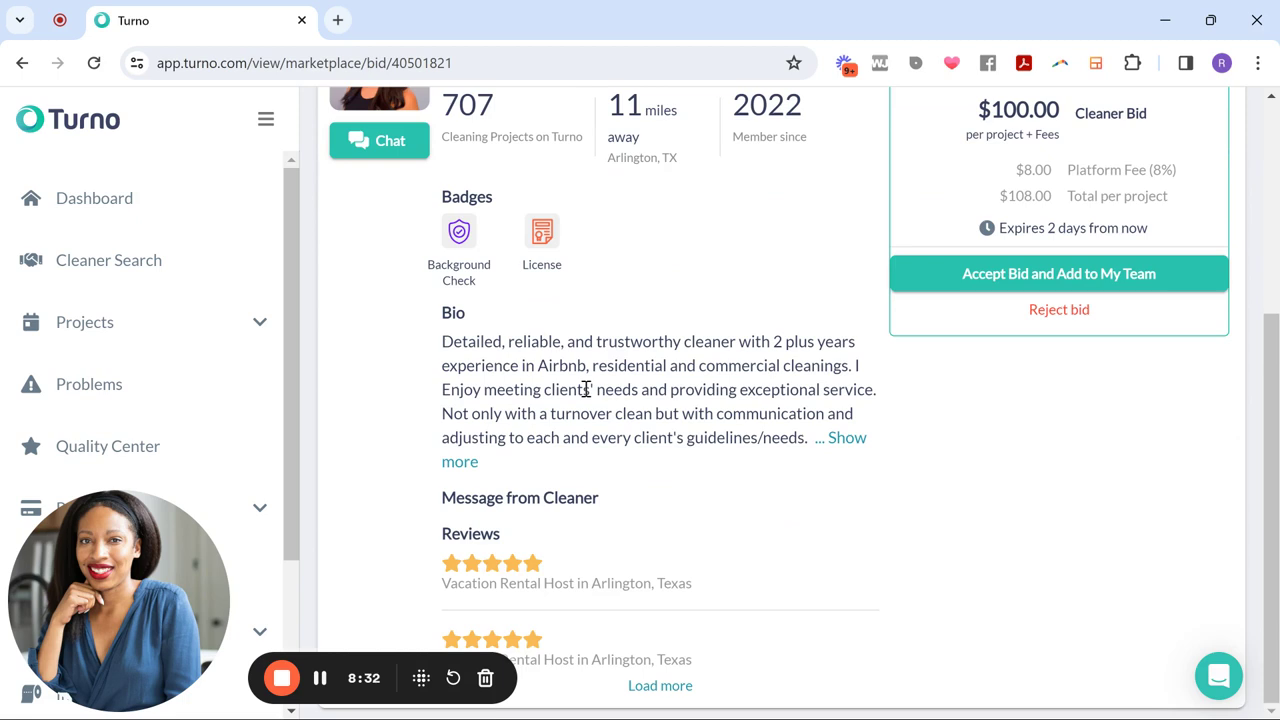
scroll(737, 397, "up", 2)
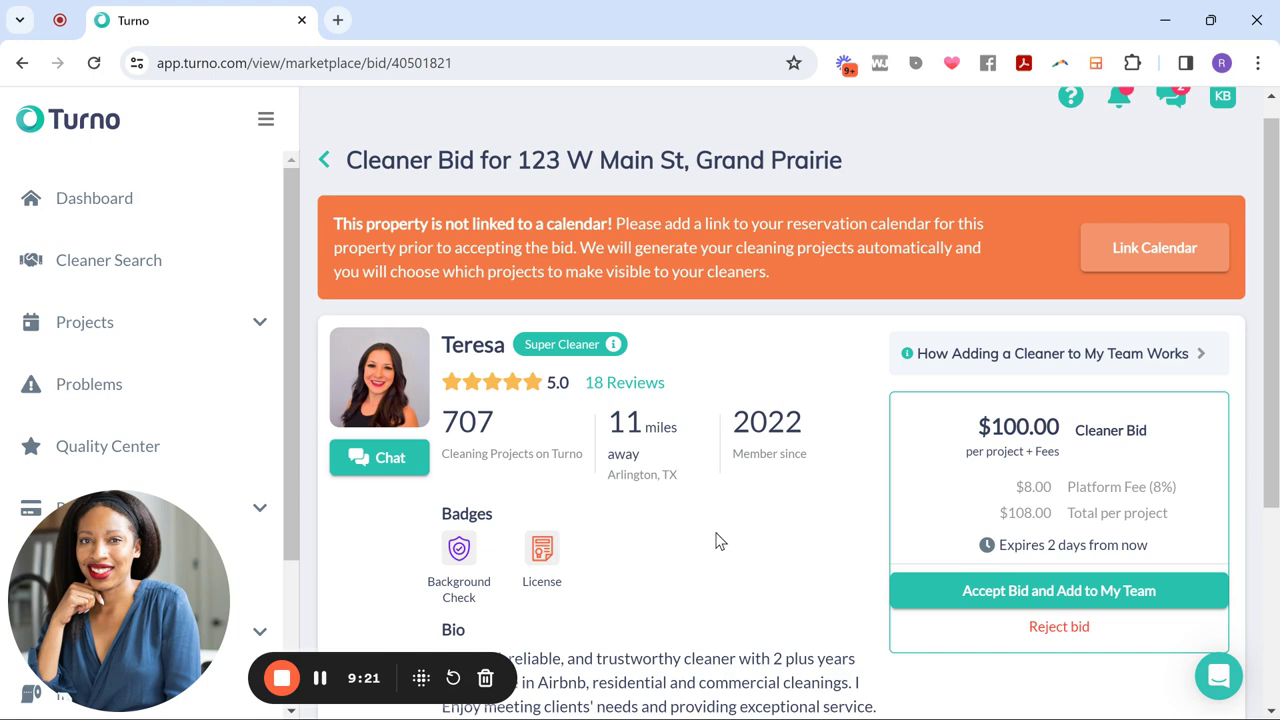
scroll(716, 541, "down", 1)
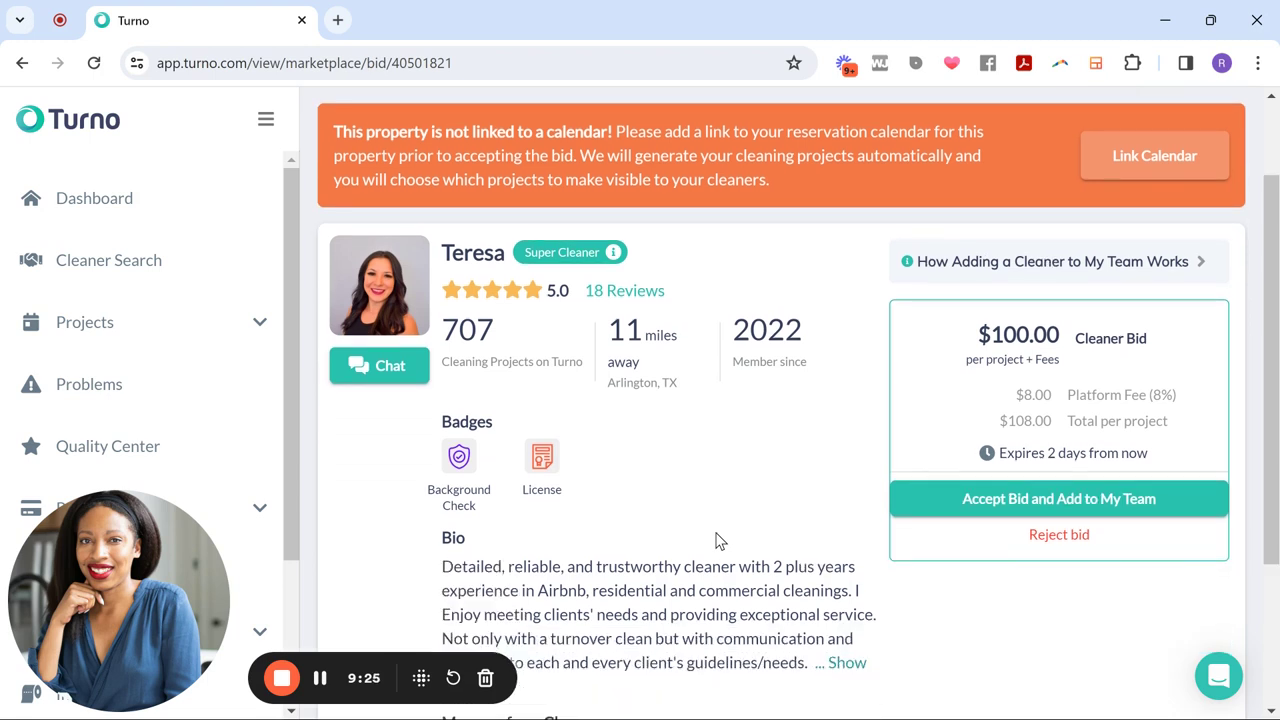
scroll(716, 541, "up", 2)
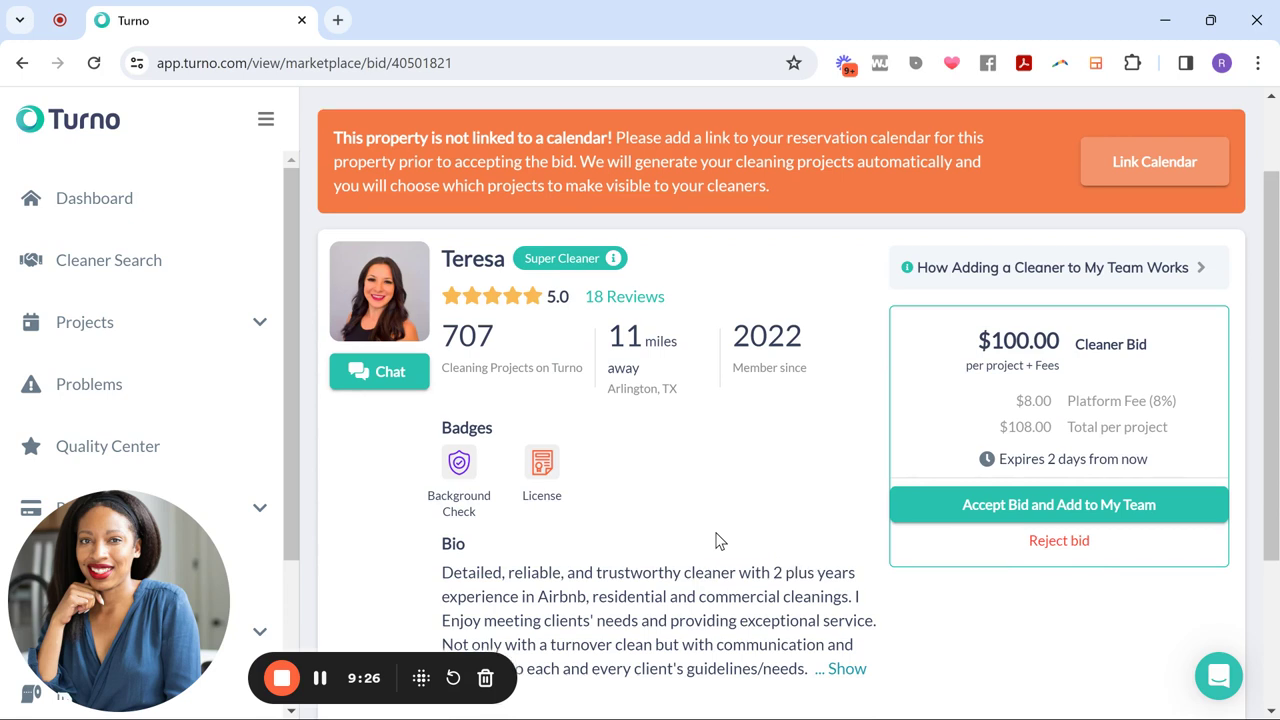